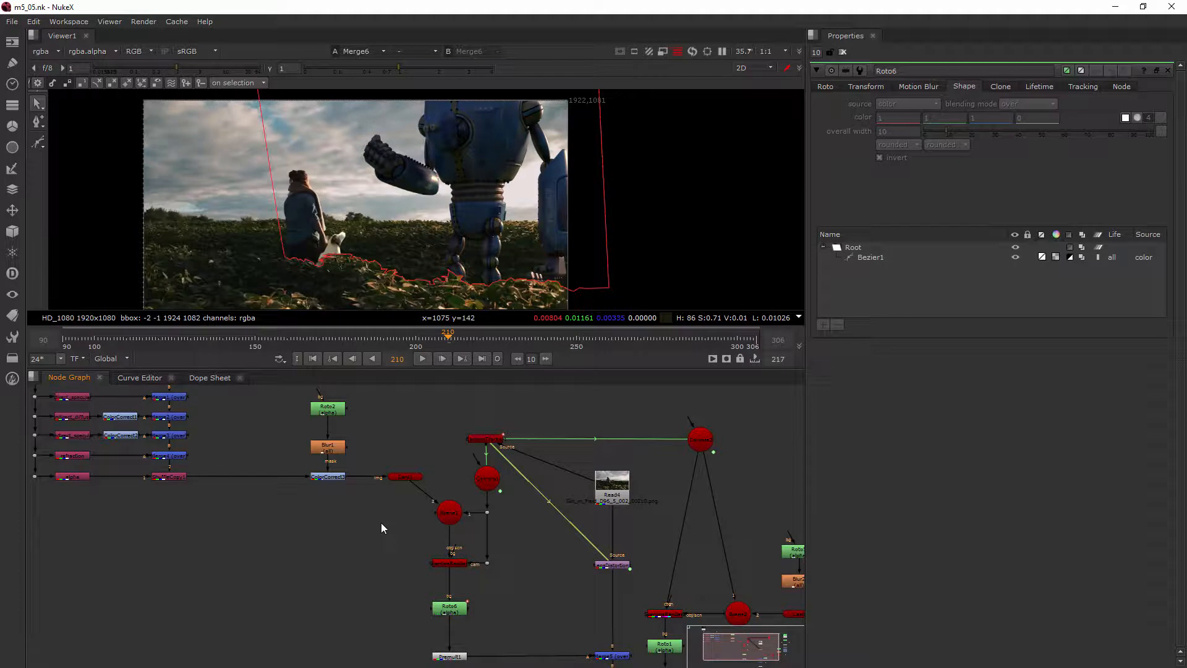
Step: Clear the open node properties and disable the Card1 node feeding the scene
{"action": "left_click", "coordinate": [843, 52]}
{"action": "scroll", "coordinate": [384, 607], "scroll_direction": "down", "scroll_amount": 2}
{"action": "middle_click_drag", "start_coordinate": [384, 607], "coordinate": [396, 517]}
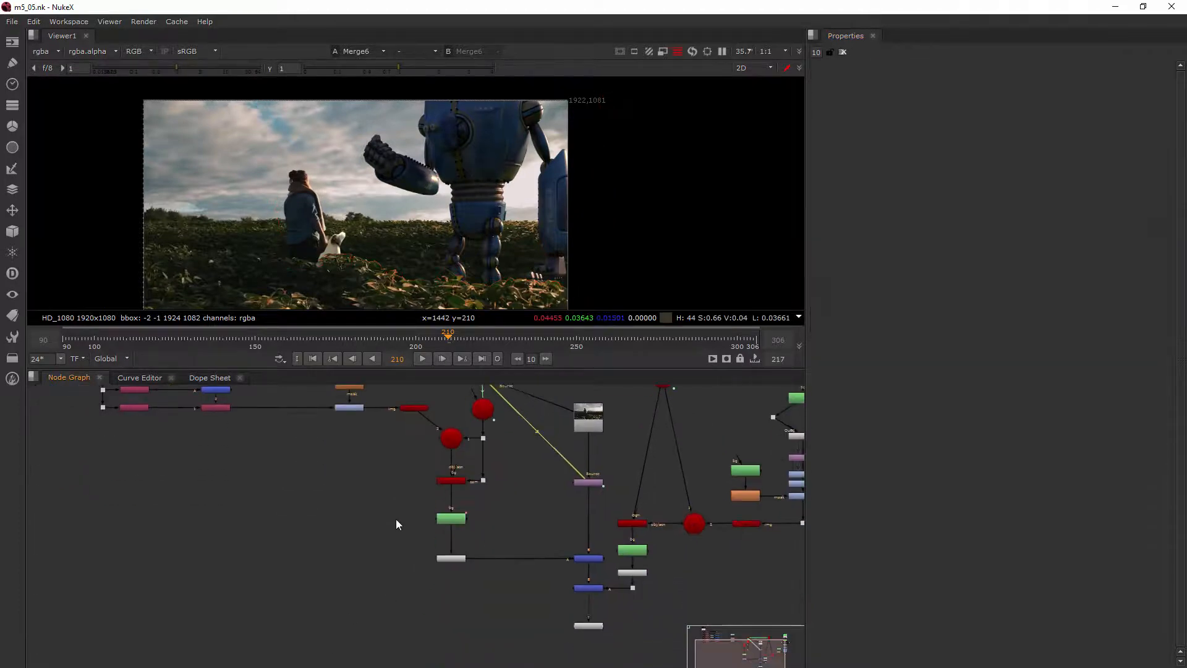
{"action": "scroll", "coordinate": [392, 543], "scroll_direction": "up", "scroll_amount": 4}
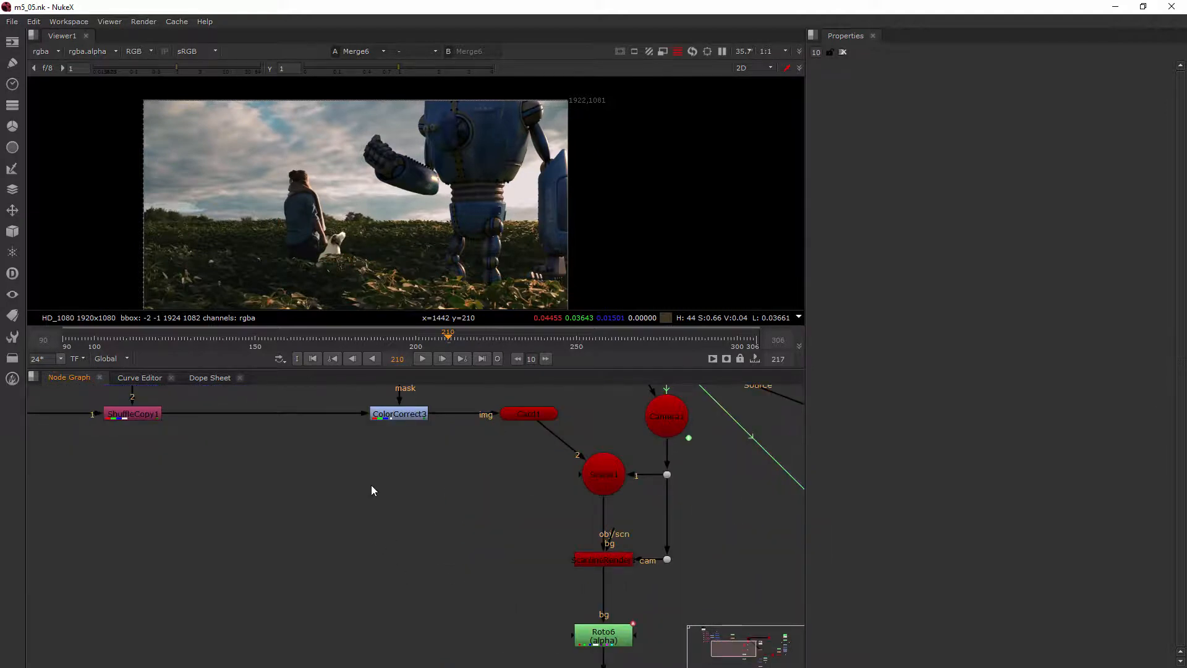
{"action": "middle_click_drag", "start_coordinate": [523, 416], "coordinate": [511, 450]}
{"action": "left_click", "coordinate": [511, 450]}
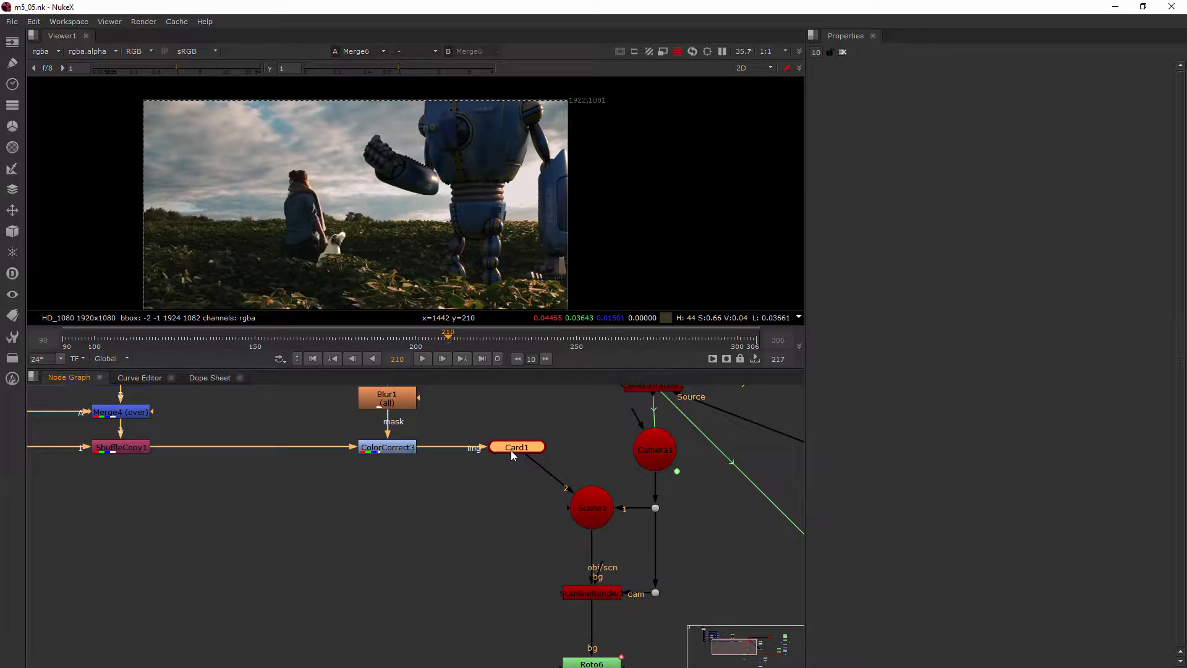
{"action": "key", "text": "d"}
{"action": "left_click", "coordinate": [371, 525]}
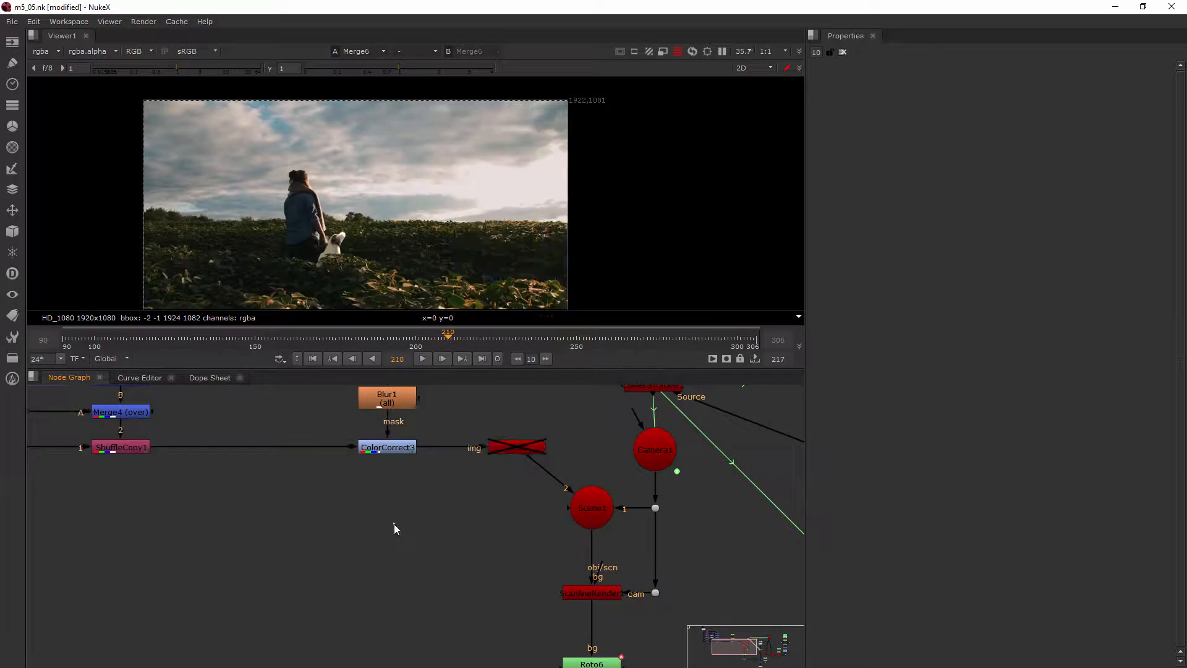
Step: Add a ReadGeo node below ColorCorrect3 and connect it to the Scene node fed by Card1
{"action": "key", "text": "Tab"}
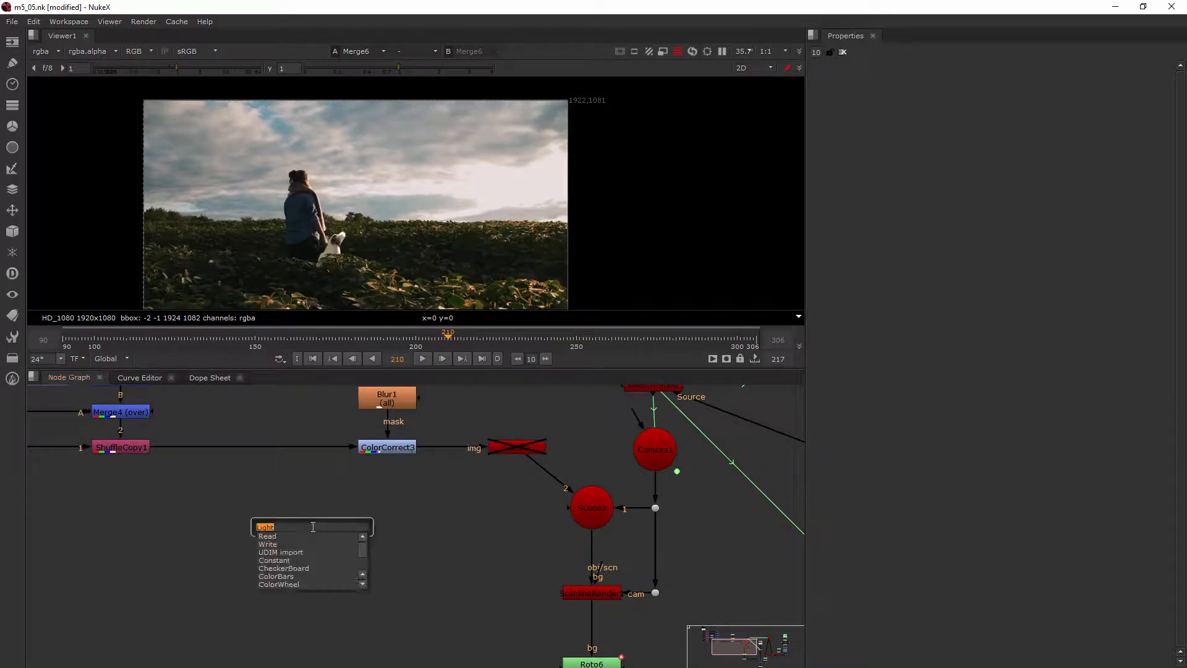
{"action": "type", "text": "read"}
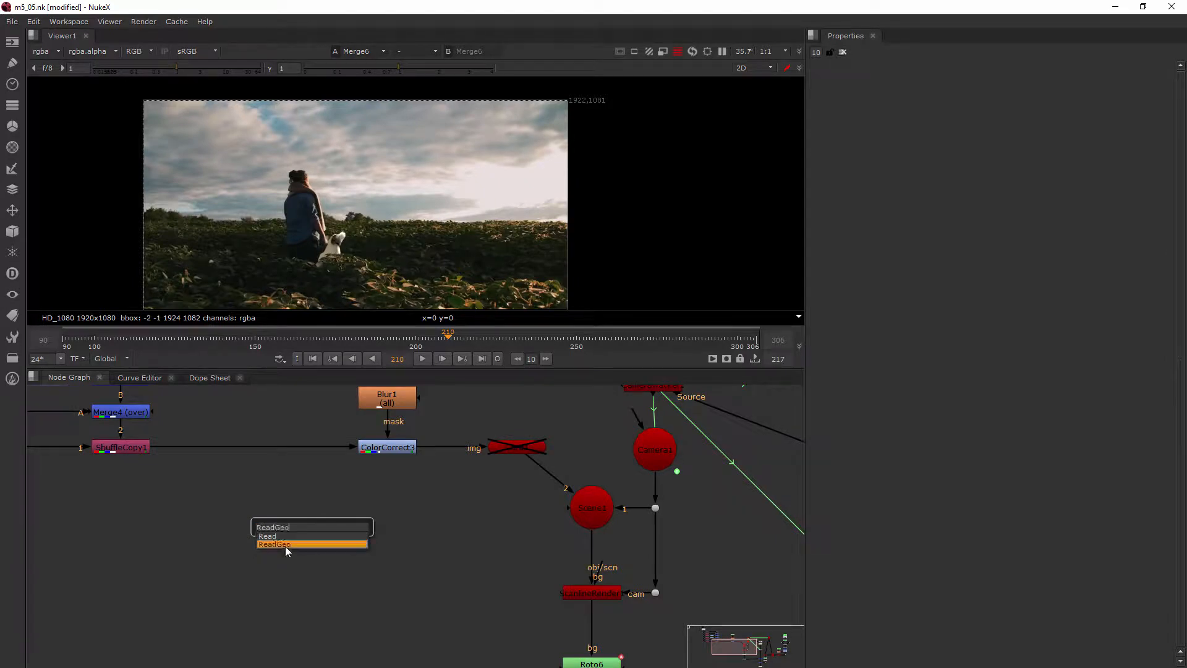
{"action": "left_click", "coordinate": [285, 546]}
{"action": "left_click_drag", "start_coordinate": [393, 535], "coordinate": [580, 508]}
{"action": "left_click_drag", "start_coordinate": [404, 529], "coordinate": [397, 511]}
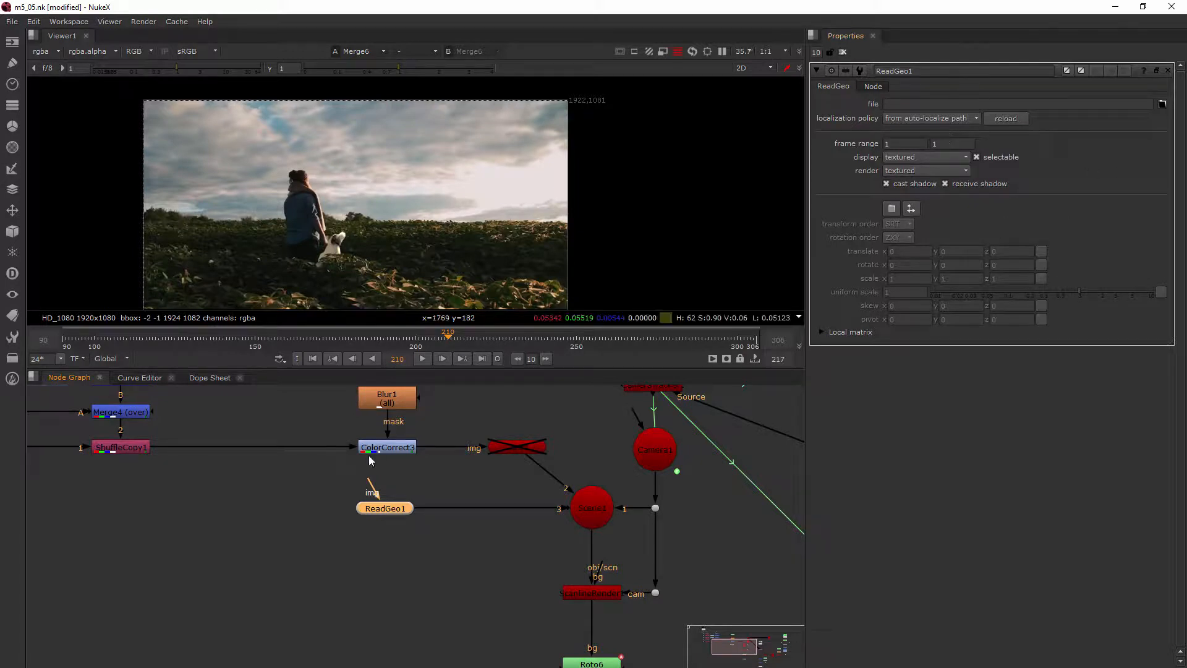
{"action": "left_click_drag", "start_coordinate": [330, 462], "coordinate": [337, 486]}
Step: Load Robot_3D.obj from the Reference Files folder into ReadGeo1 and realign the node with the scene
{"action": "left_click", "coordinate": [1162, 105]}
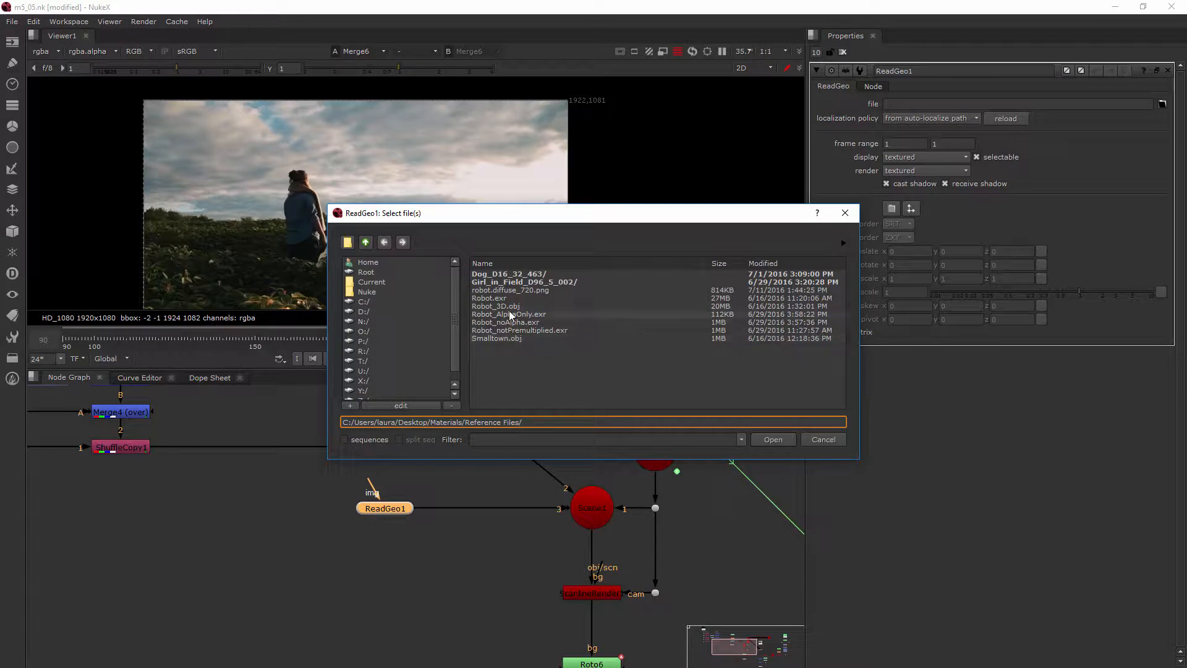
{"action": "left_click", "coordinate": [531, 306]}
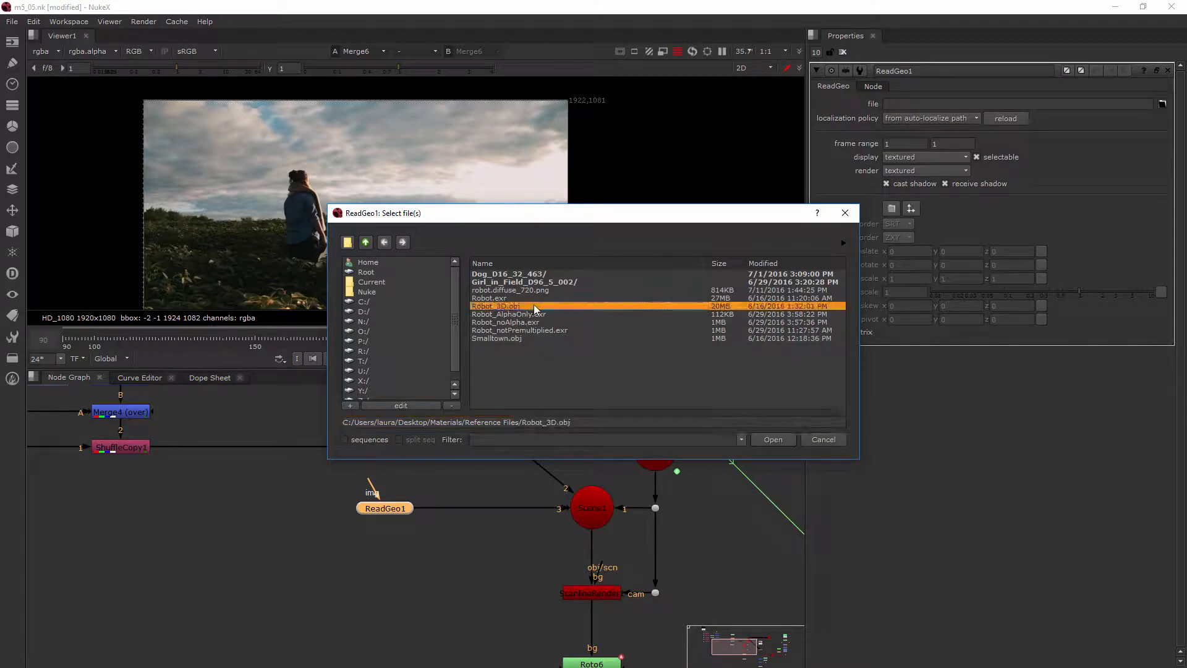
{"action": "left_click", "coordinate": [771, 440]}
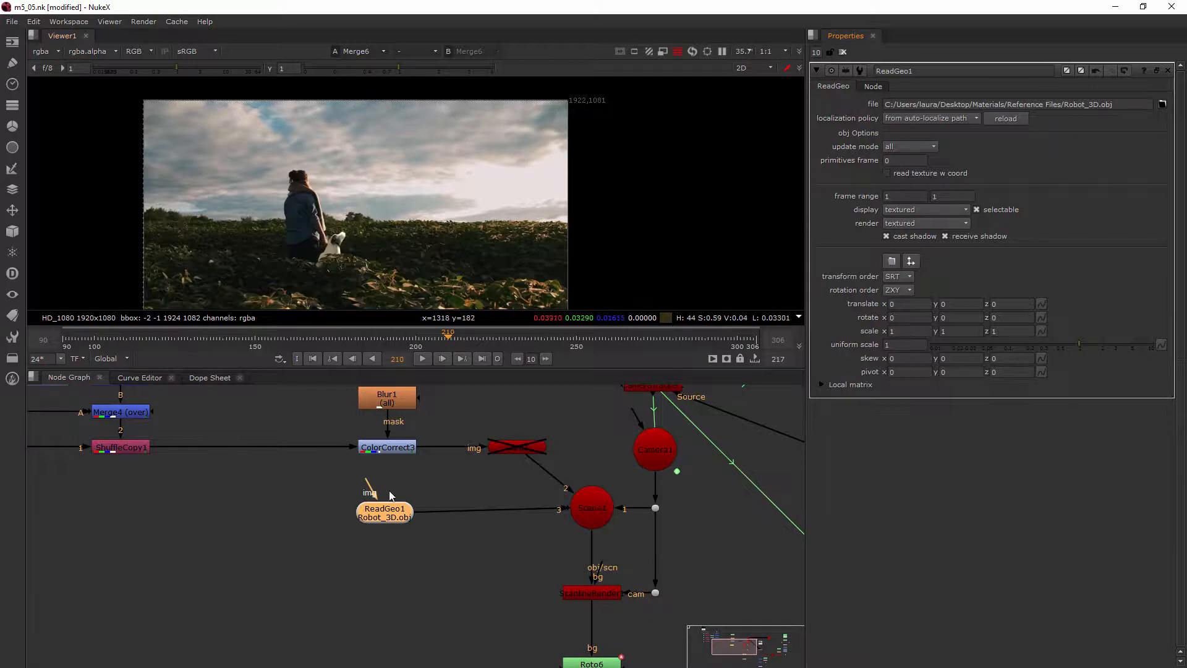
{"action": "left_click_drag", "start_coordinate": [383, 508], "coordinate": [385, 504]}
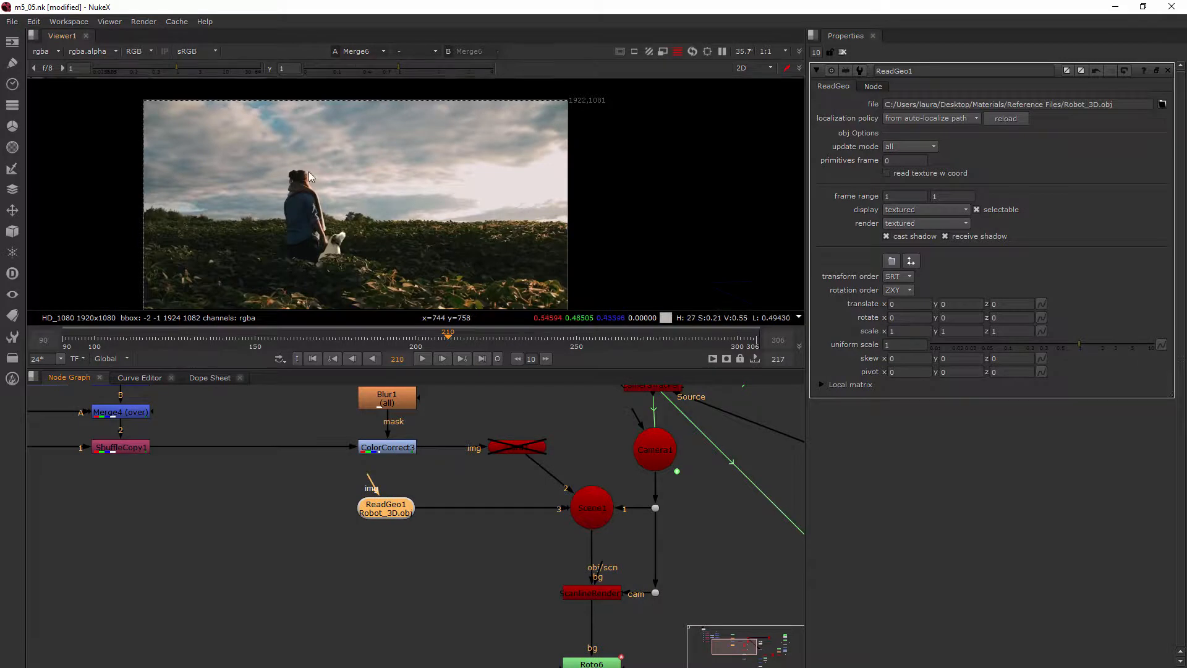
Step: Set the robot geometry's uniform scale to 0.01 in the 3D view, undoing any accidental rotation
{"action": "key", "text": "Tab"}
{"action": "scroll", "coordinate": [422, 172], "scroll_direction": "down", "scroll_amount": 8}
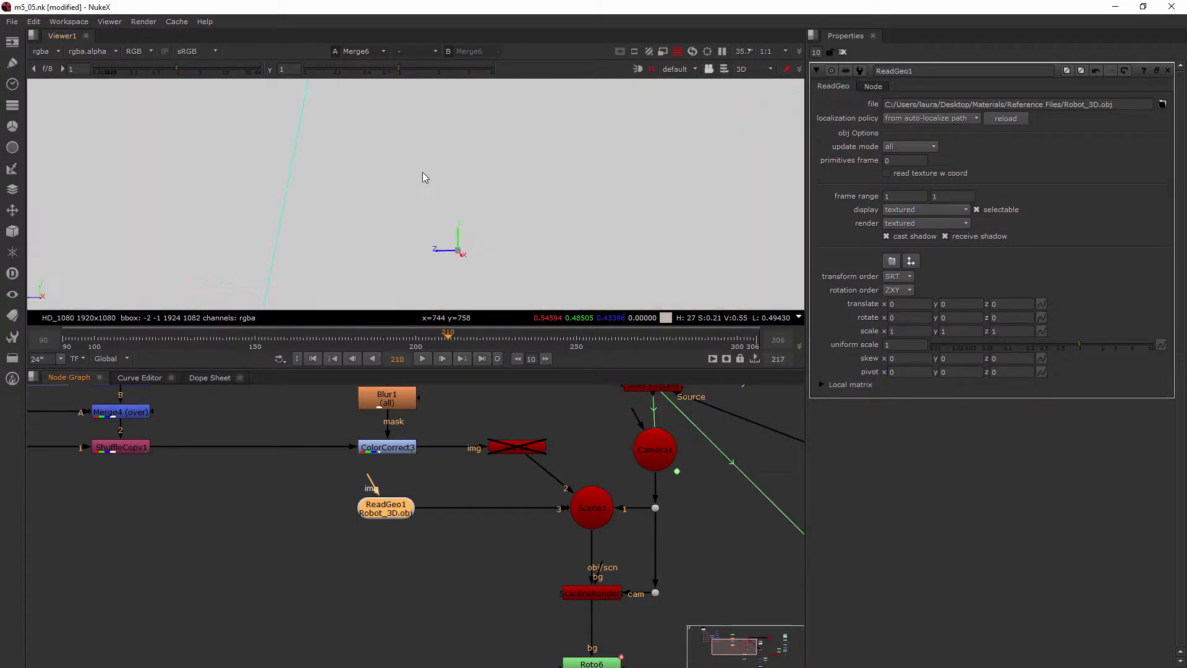
{"action": "scroll", "coordinate": [421, 176], "scroll_direction": "down", "scroll_amount": 10}
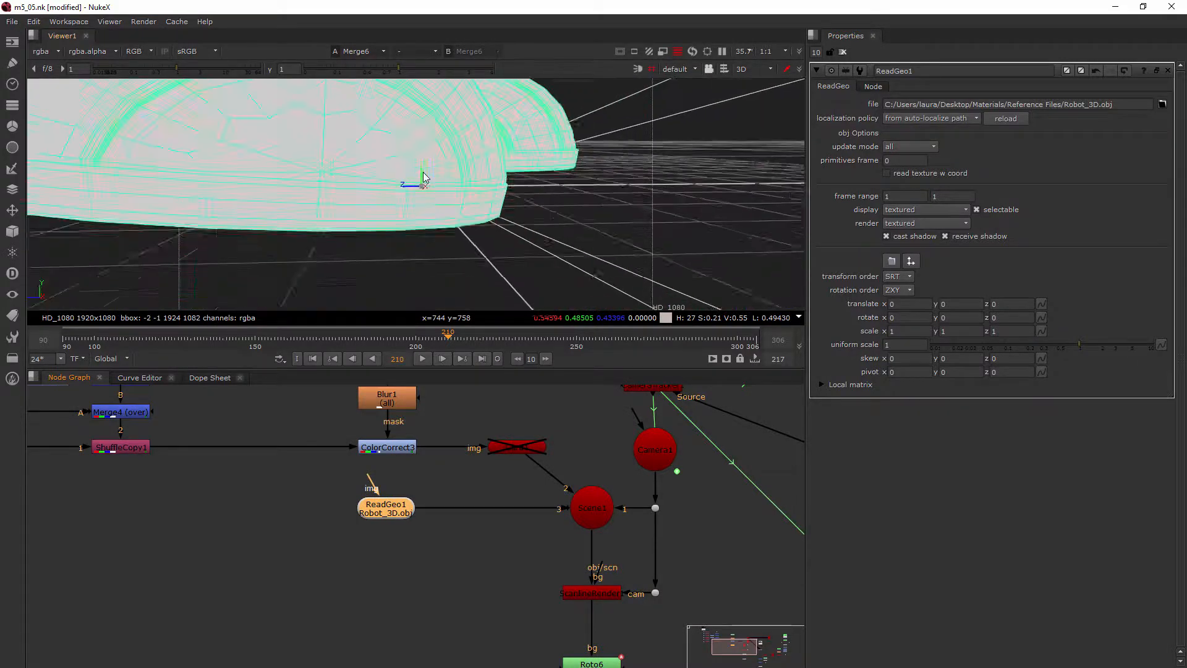
{"action": "left_click_drag", "start_coordinate": [409, 171], "coordinate": [400, 202], "text": "ctrl"}
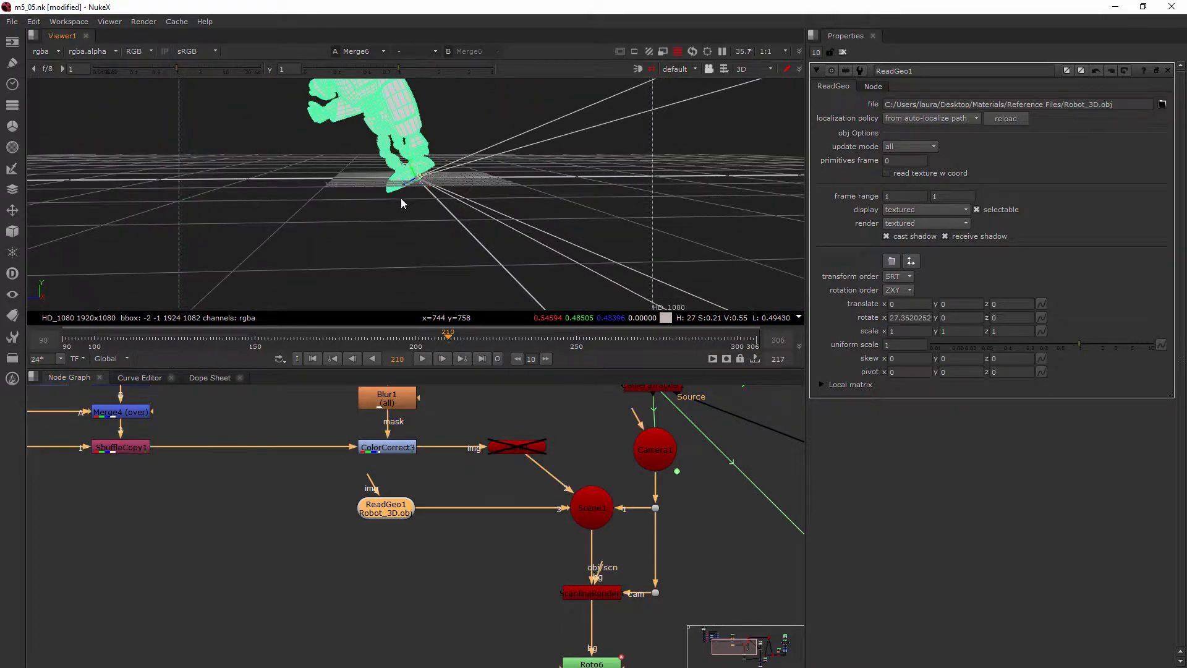
{"action": "key", "text": "ctrl+z"}
{"action": "middle_click_drag", "start_coordinate": [383, 201], "coordinate": [375, 234]}
{"action": "left_click_drag", "start_coordinate": [374, 234], "coordinate": [536, 238], "text": "ctrl"}
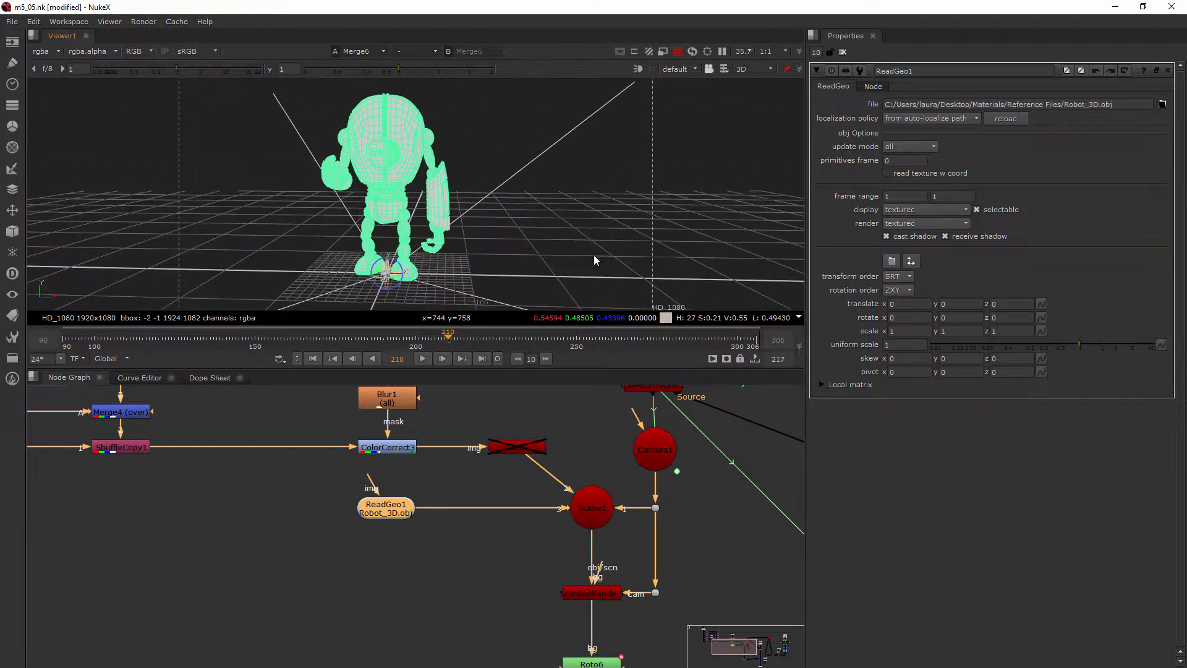
{"action": "left_click_drag", "start_coordinate": [1073, 344], "coordinate": [890, 357]}
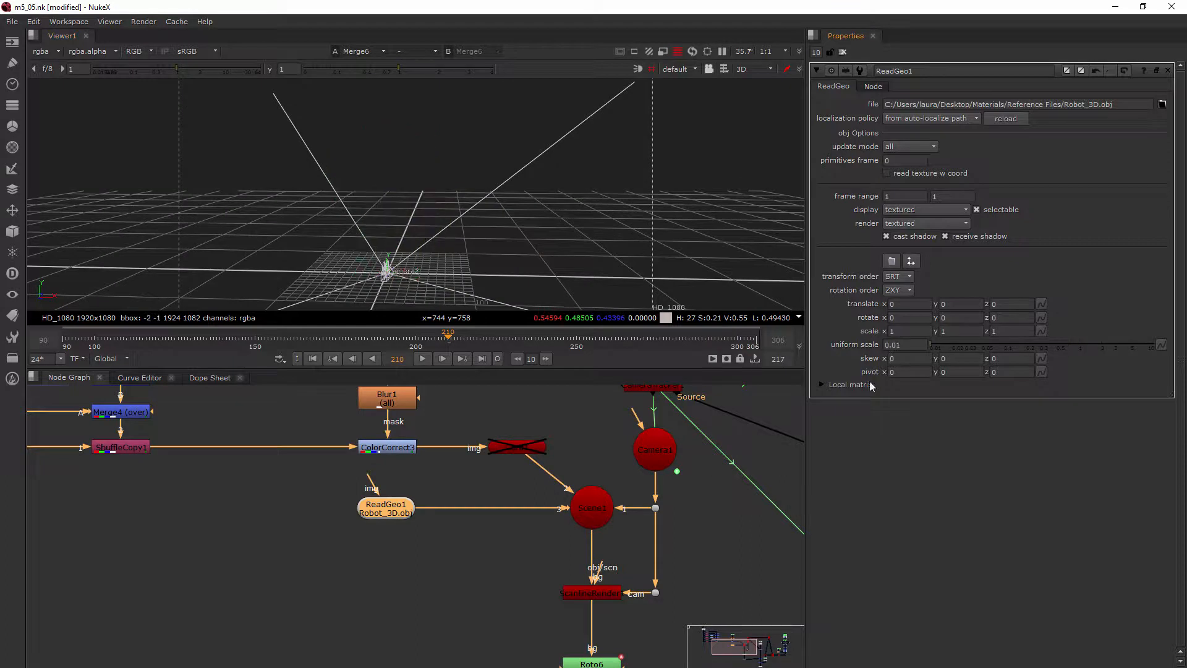
Step: Set the robot geometry's X, Y and Z scale to 0.25 each
{"action": "left_click_drag", "start_coordinate": [402, 283], "coordinate": [228, 249], "text": "ctrl"}
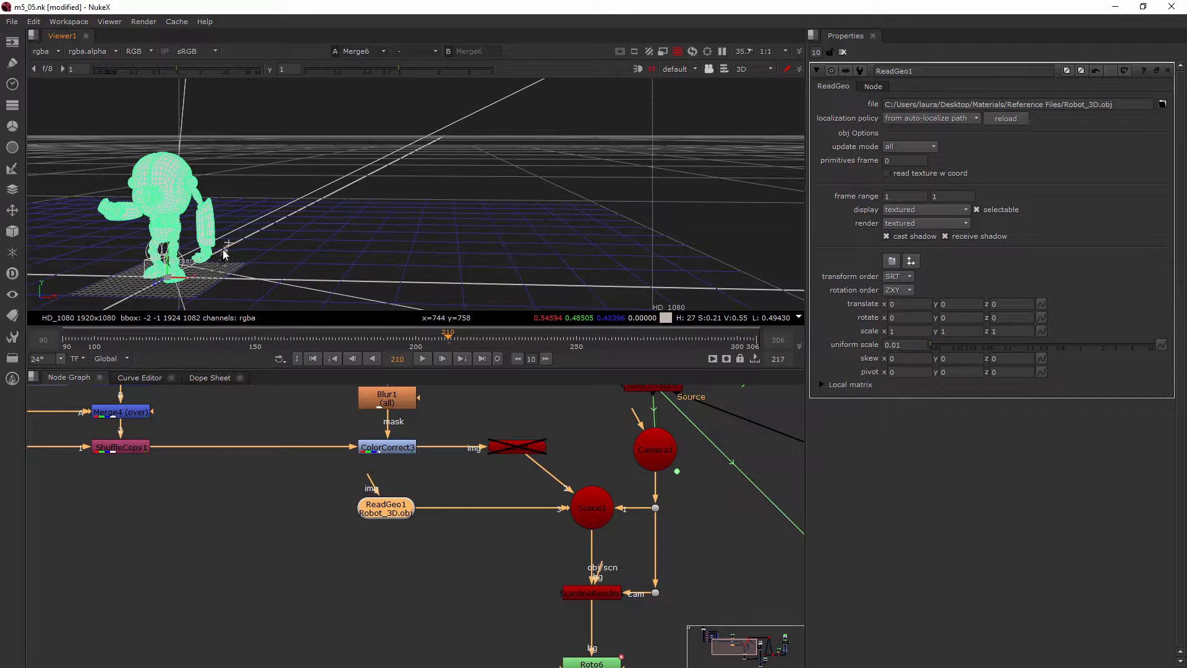
{"action": "left_click", "coordinate": [906, 332]}
{"action": "type", "text": ".25"}
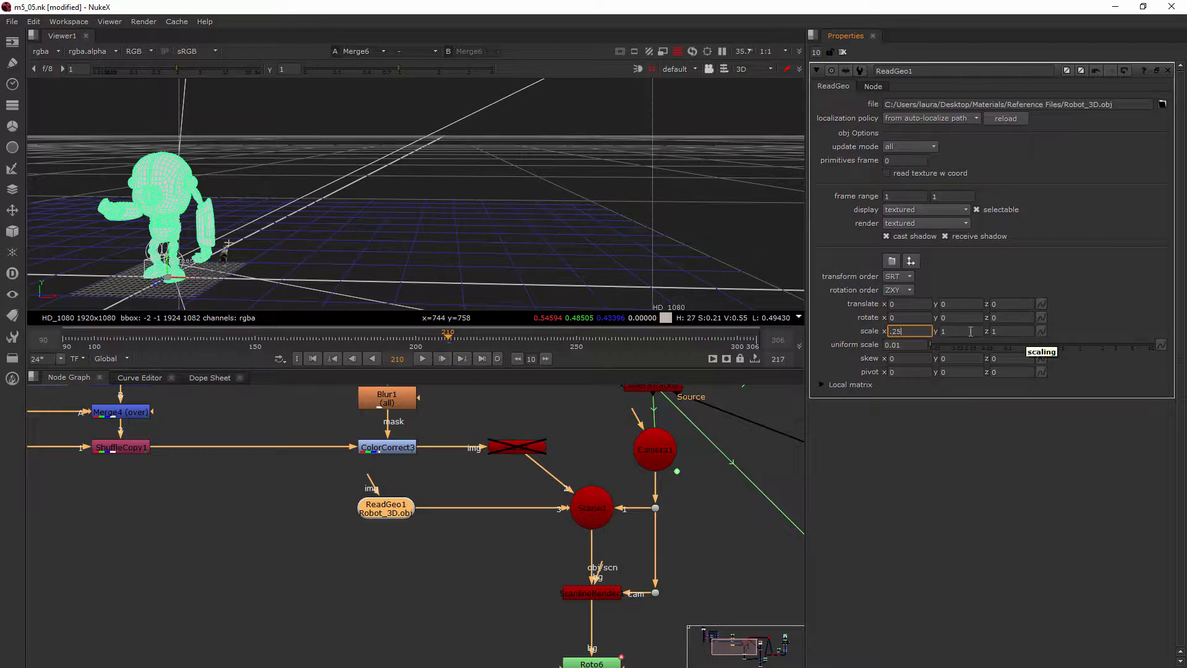
{"action": "key", "text": "Tab"}
{"action": "type", "text": ".25"}
{"action": "key", "text": "Tab"}
{"action": "type", "text": ".25"}
{"action": "key", "text": "Return"}
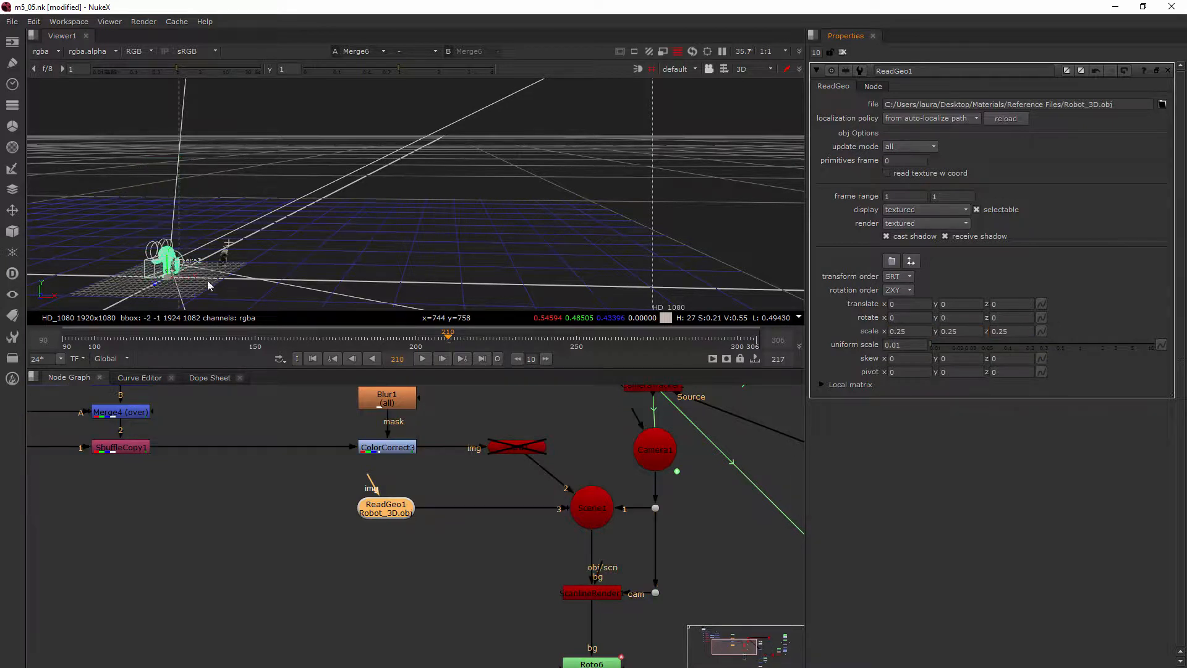
Step: Move the robot geometry in front of the camera beyond the dog card, to about X 0.97 and Z -2.87
{"action": "left_click_drag", "start_coordinate": [157, 283], "coordinate": [827, 114]}
{"action": "left_click_drag", "start_coordinate": [214, 262], "coordinate": [84, 240]}
{"action": "left_click_drag", "start_coordinate": [252, 216], "coordinate": [250, 190], "text": "alt"}
{"action": "scroll", "coordinate": [210, 253], "scroll_direction": "up", "scroll_amount": 5}
{"action": "left_click_drag", "start_coordinate": [187, 254], "coordinate": [340, 184], "text": "ctrl"}
{"action": "left_click_drag", "start_coordinate": [298, 239], "coordinate": [371, 260], "text": "ctrl"}
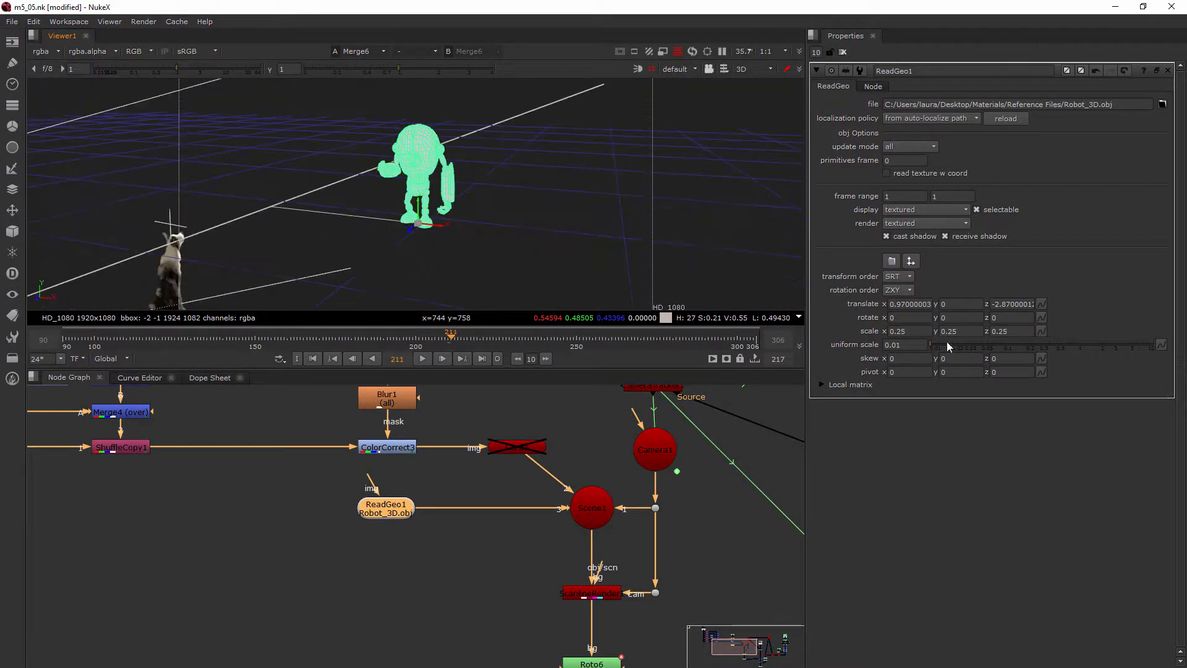
Step: Enlarge the robot to a uniform scale of 0.031 and lower it to about Y -0.424
{"action": "left_click_drag", "start_coordinate": [947, 341], "coordinate": [966, 345]}
{"action": "left_click_drag", "start_coordinate": [421, 203], "coordinate": [421, 278]}
{"action": "scroll", "coordinate": [438, 224], "scroll_direction": "down", "scroll_amount": 3}
{"action": "left_click_drag", "start_coordinate": [438, 229], "coordinate": [542, 269], "text": "ctrl"}
{"action": "left_click", "coordinate": [479, 260]}
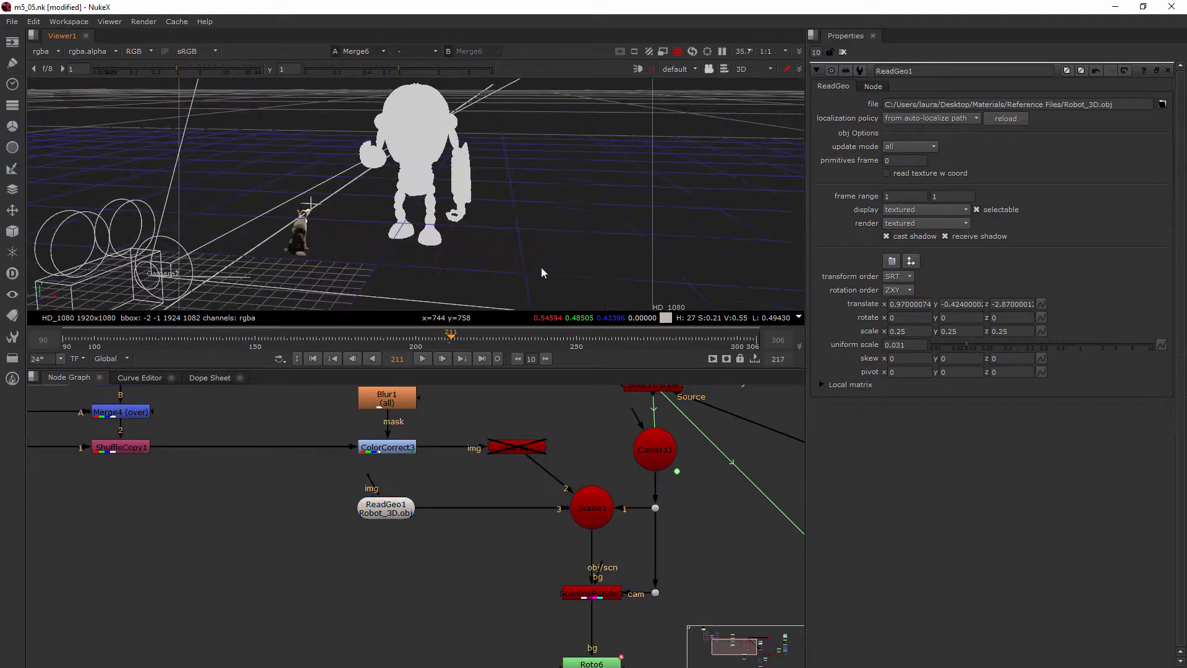
{"action": "left_click_drag", "start_coordinate": [481, 246], "coordinate": [426, 250], "text": "ctrl"}
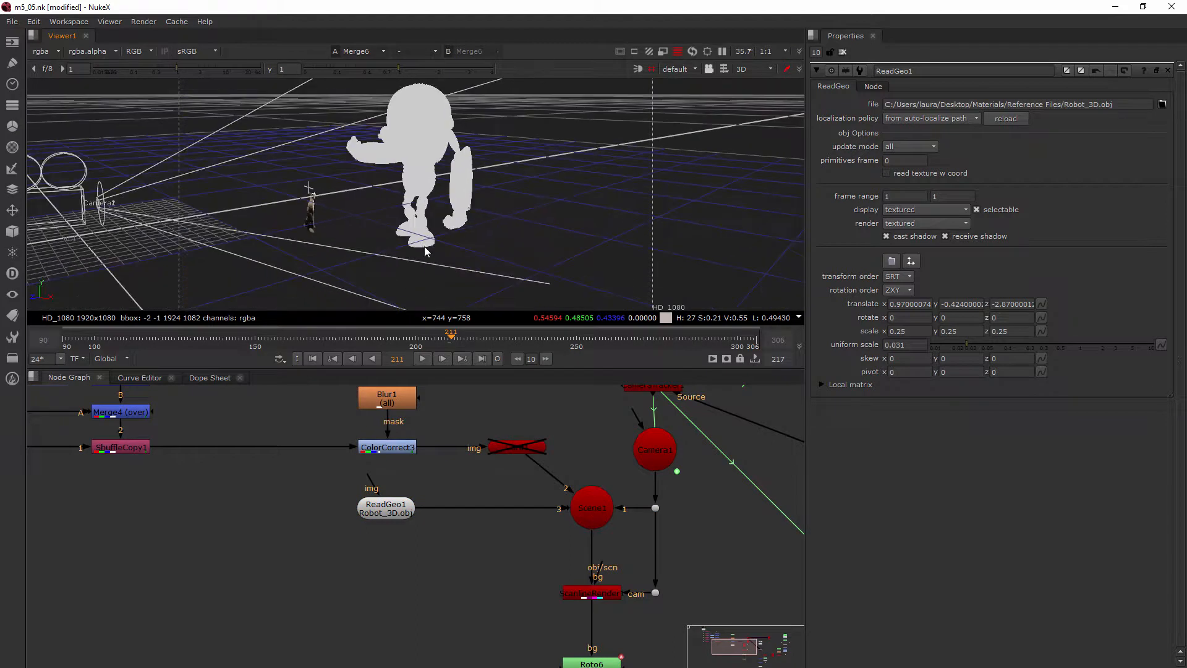
Step: Set the robot's uniform scale to 0.034 and lower it to about Y -0.67, checking against the 2D composite
{"action": "key", "text": "Tab"}
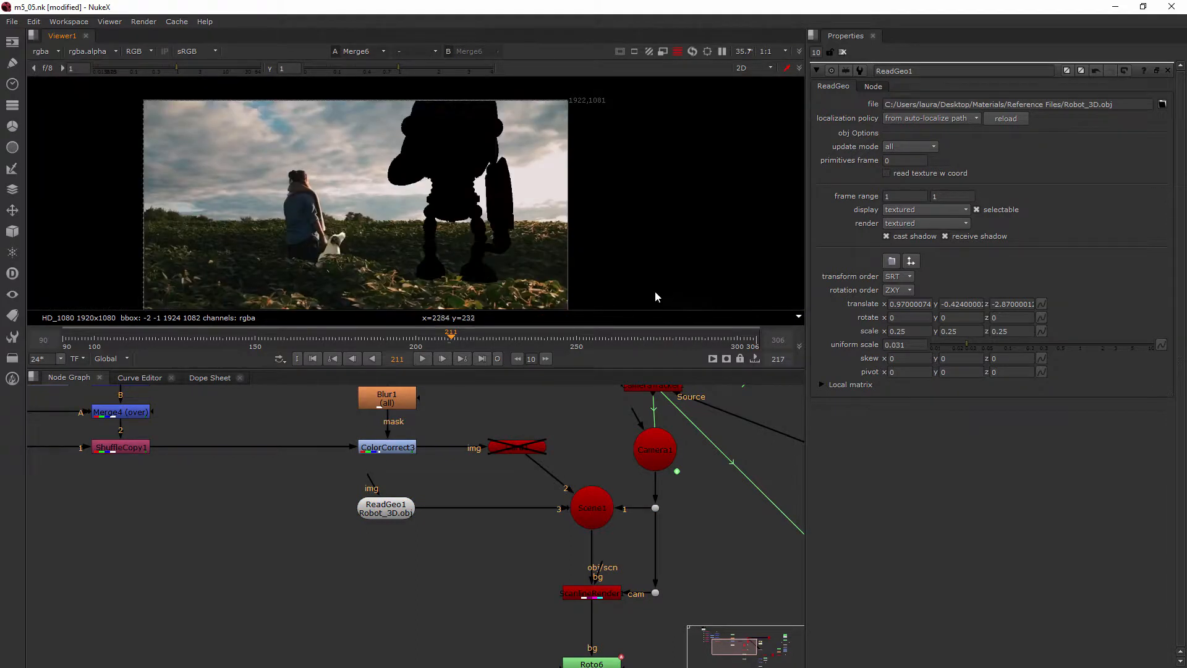
{"action": "left_click_drag", "start_coordinate": [961, 343], "coordinate": [970, 347]}
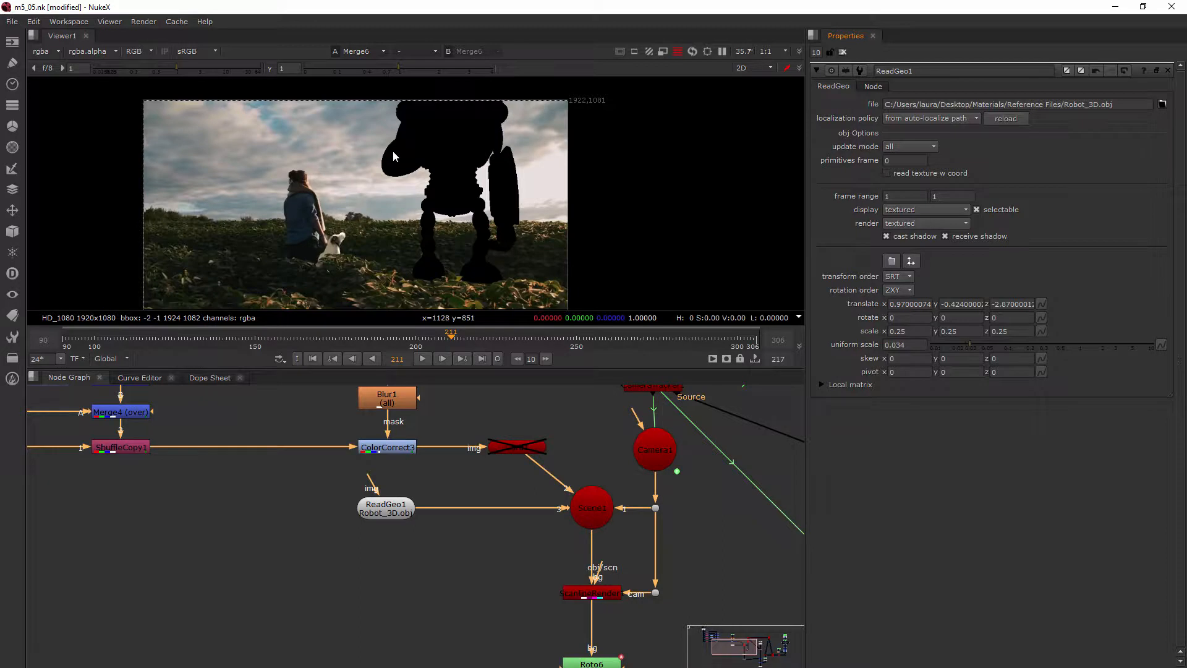
{"action": "key", "text": "Tab"}
{"action": "left_click", "coordinate": [409, 172]}
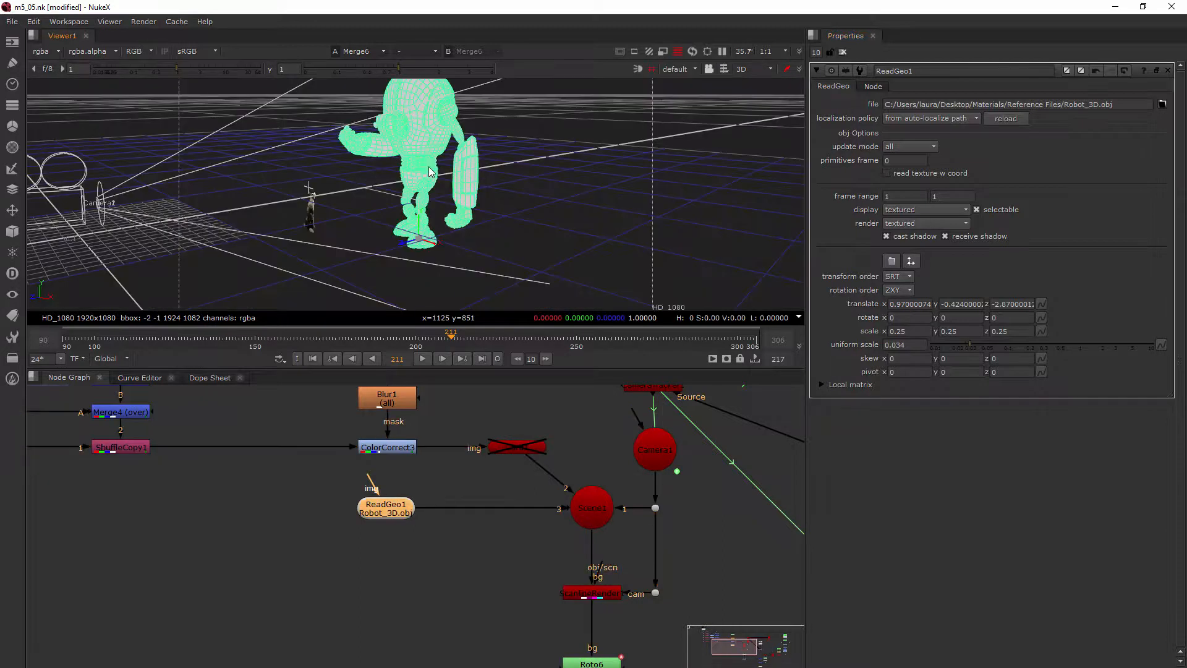
{"action": "left_click_drag", "start_coordinate": [420, 223], "coordinate": [420, 240]}
{"action": "key", "text": "Tab"}
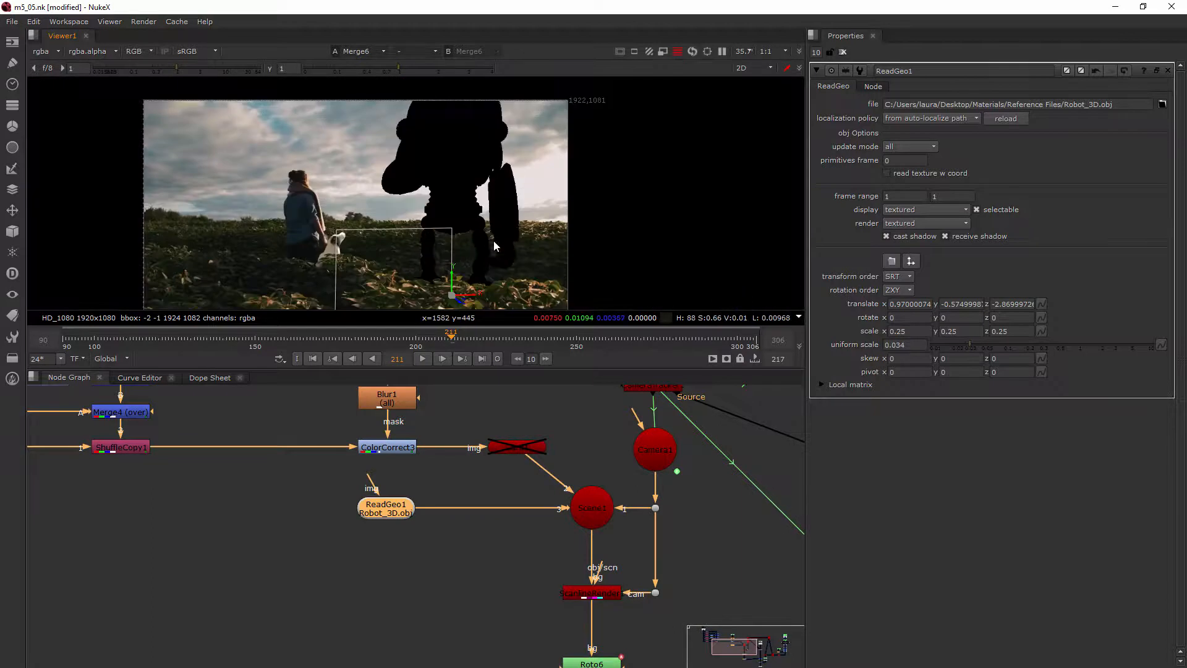
{"action": "left_click_drag", "start_coordinate": [452, 278], "coordinate": [452, 288]}
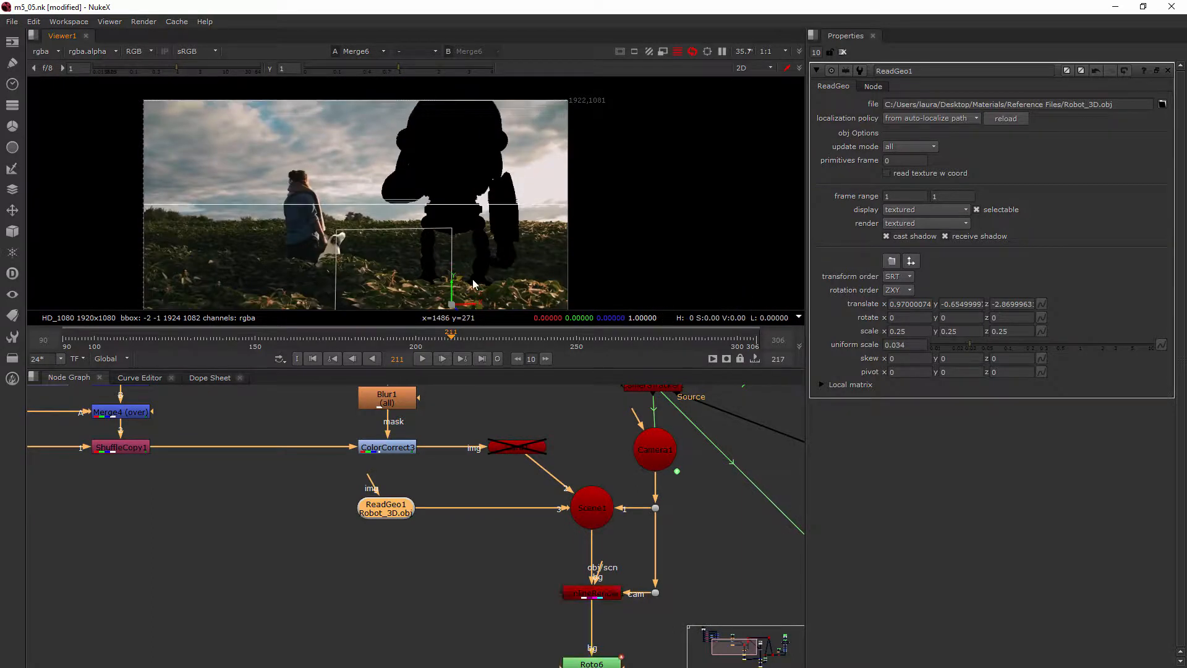
{"action": "middle_click_drag", "start_coordinate": [478, 262], "coordinate": [485, 243]}
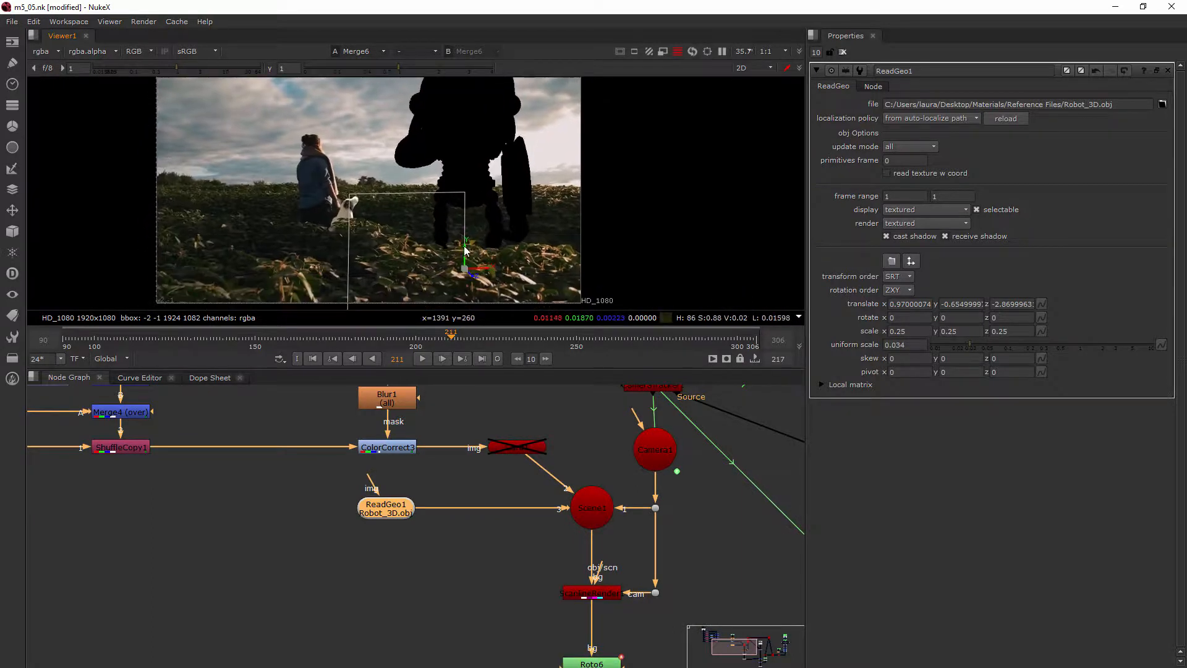
{"action": "left_click_drag", "start_coordinate": [465, 247], "coordinate": [465, 250]}
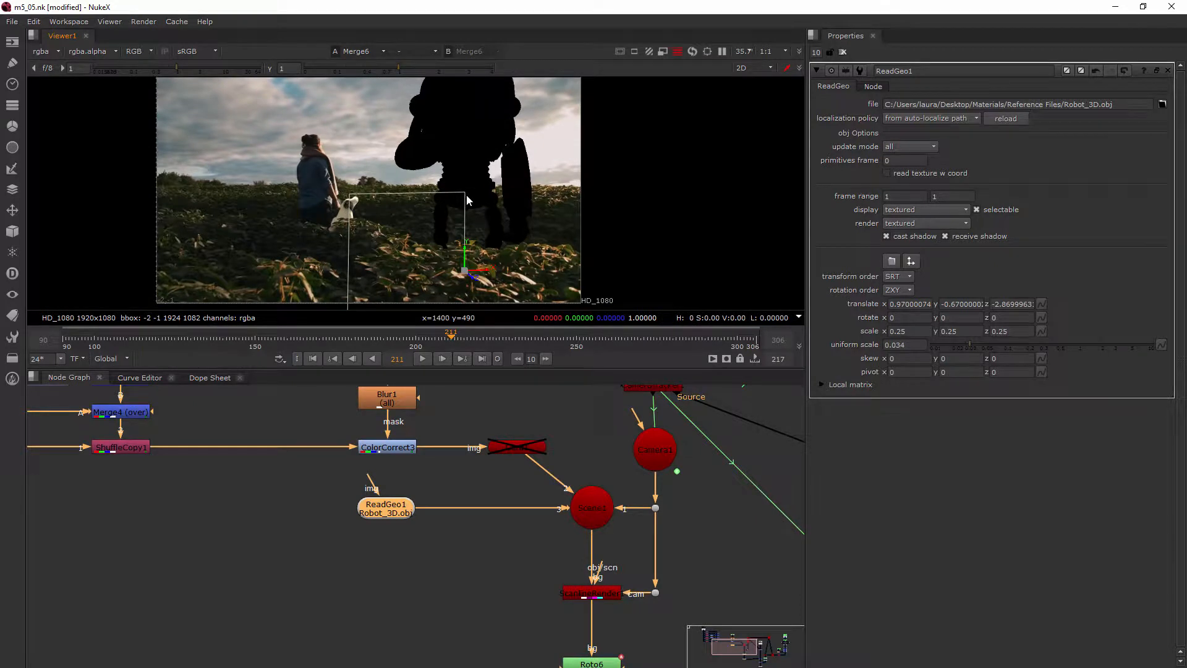
Step: Enable Card1 briefly to compare the robot geometry with the original robot image, and disable it again
{"action": "left_click", "coordinate": [524, 447]}
{"action": "key", "text": "d"}
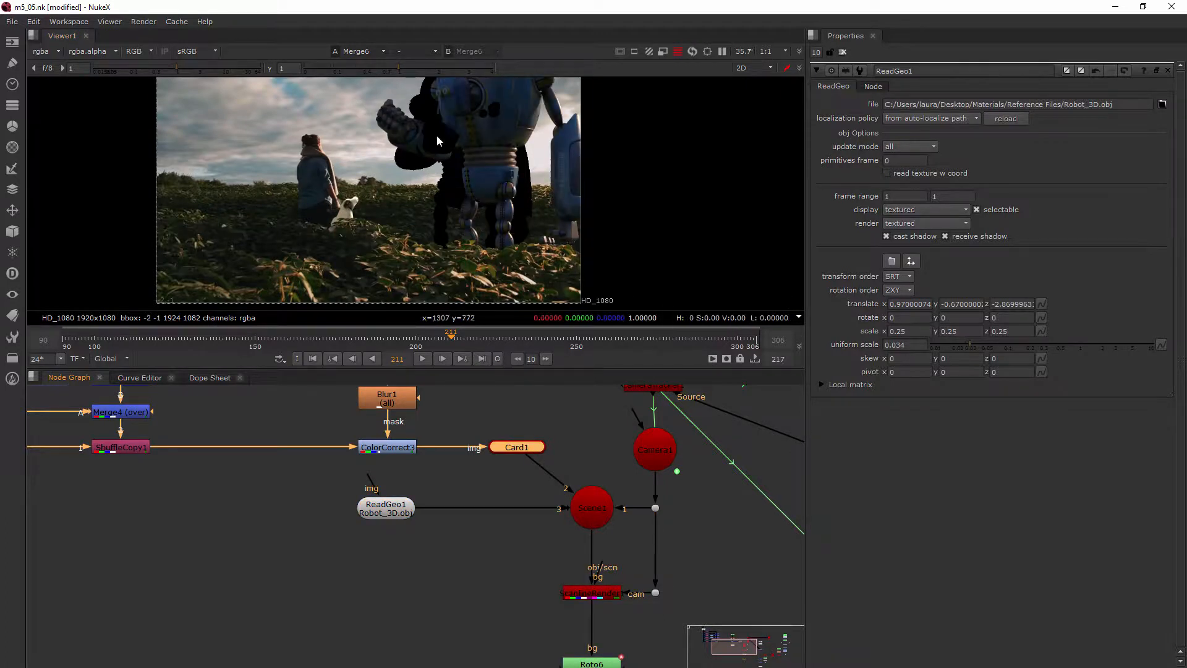
{"action": "key", "text": "d"}
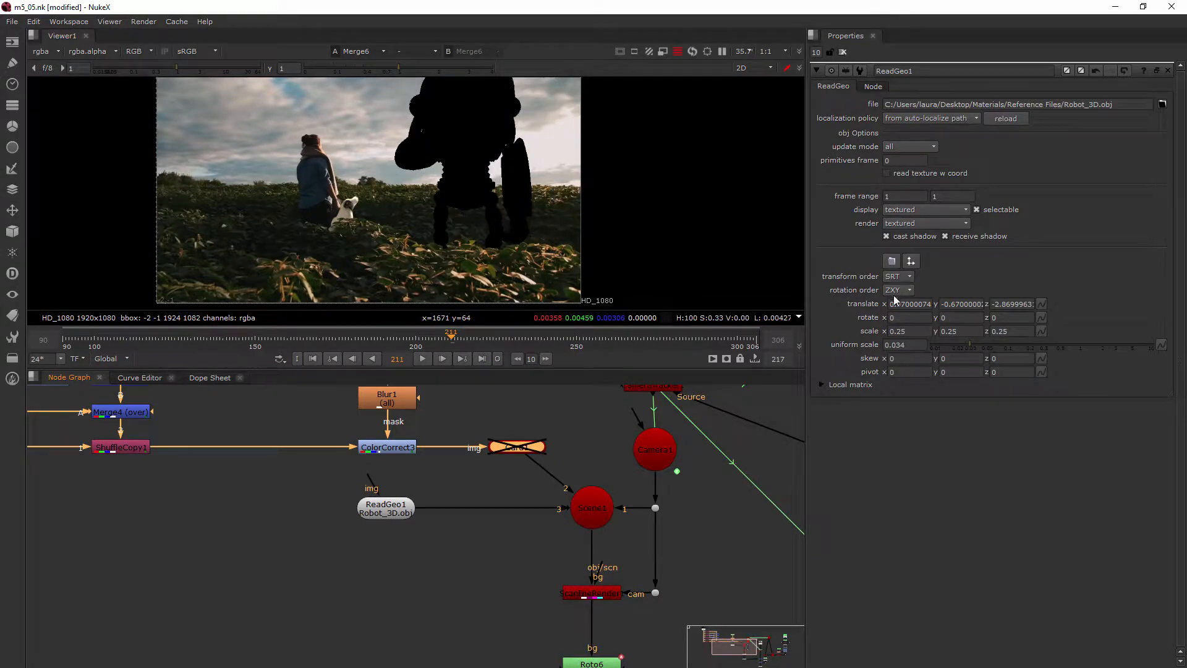
Step: Rotate the robot geometry about -35.4 degrees around Y and check it in the 2D composite
{"action": "key", "text": "Tab"}
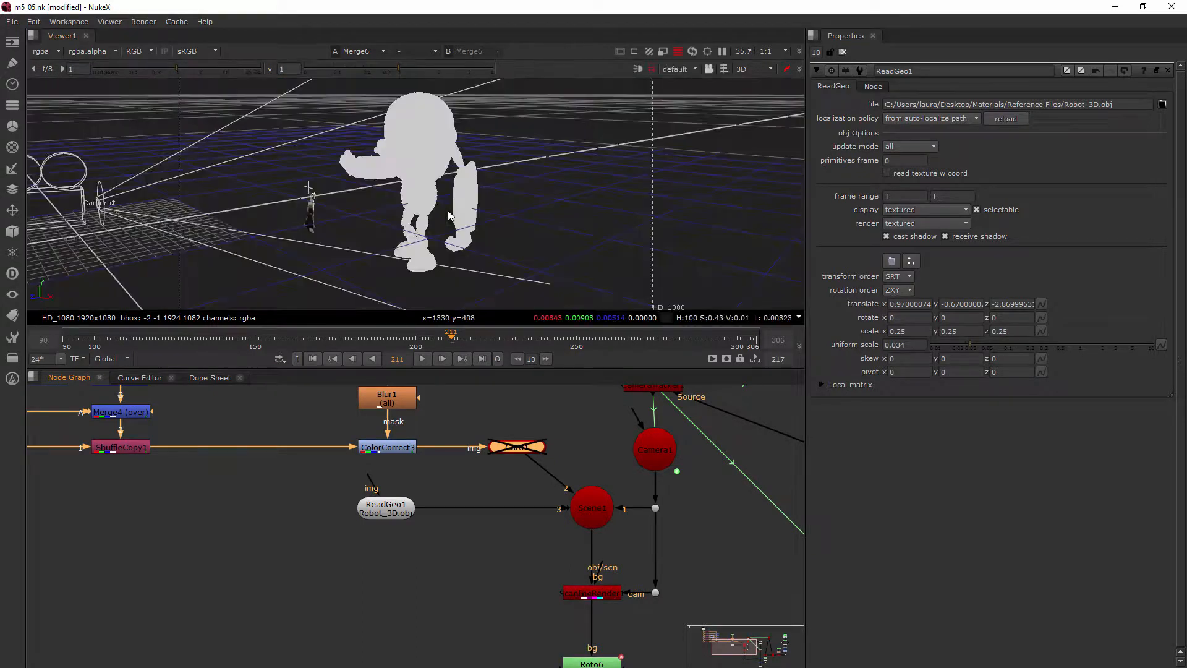
{"action": "left_click", "coordinate": [418, 227]}
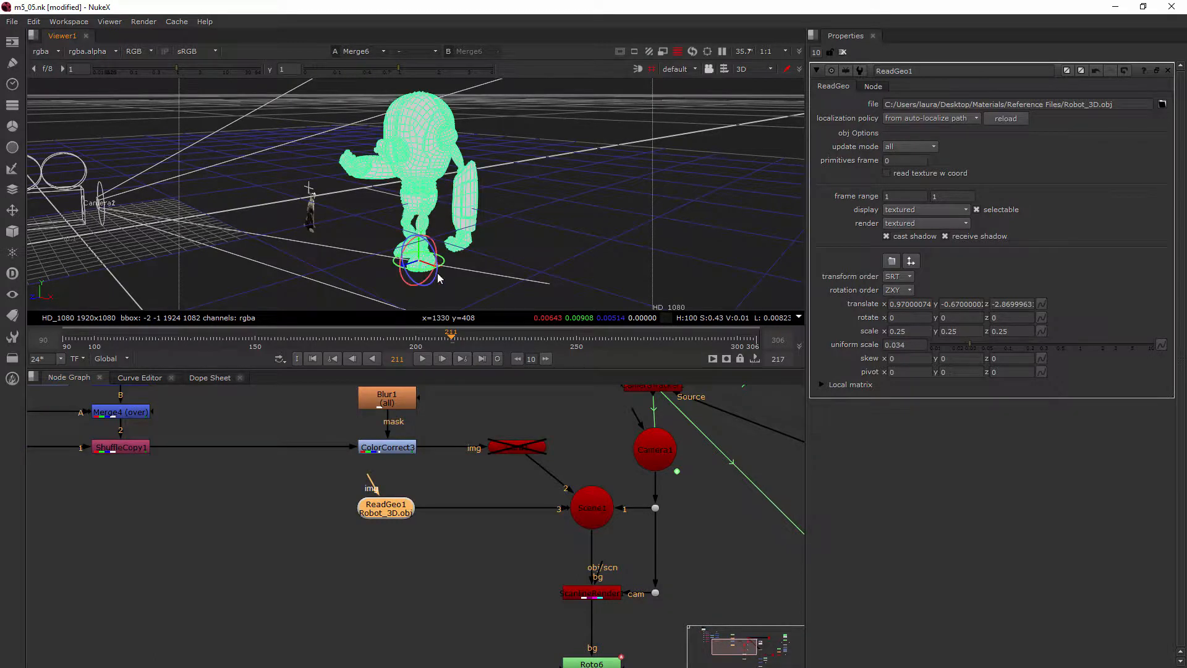
{"action": "left_click_drag", "start_coordinate": [432, 276], "coordinate": [406, 270]}
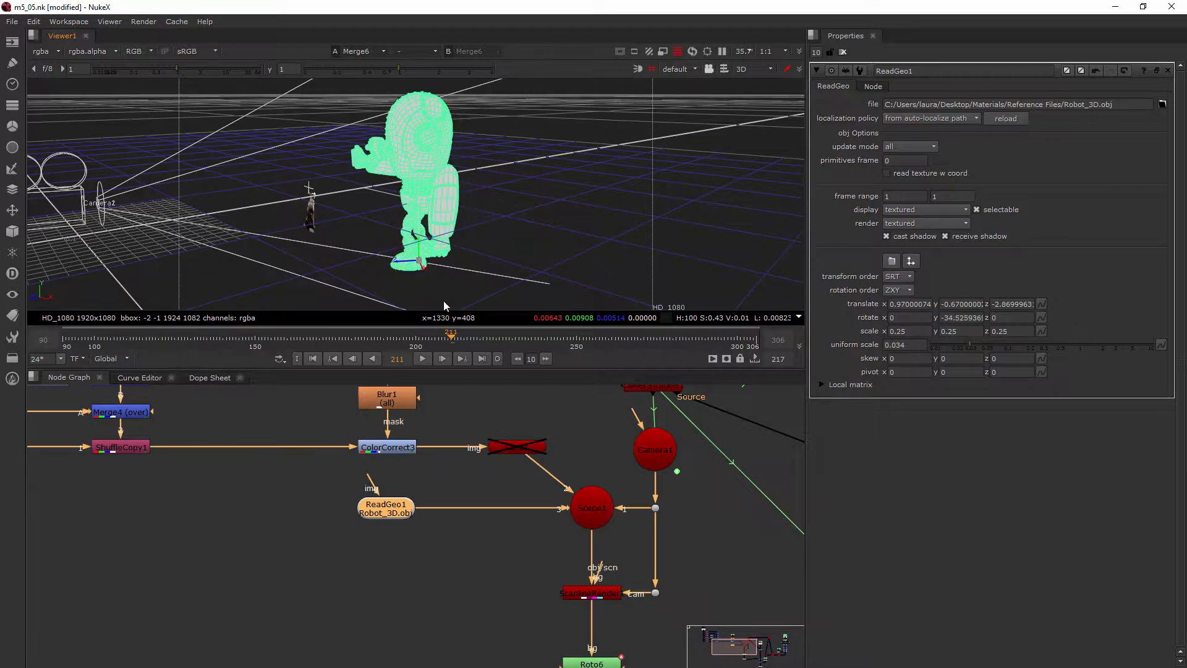
{"action": "left_click_drag", "start_coordinate": [437, 271], "coordinate": [442, 265], "text": "ctrl"}
{"action": "key", "text": "Tab"}
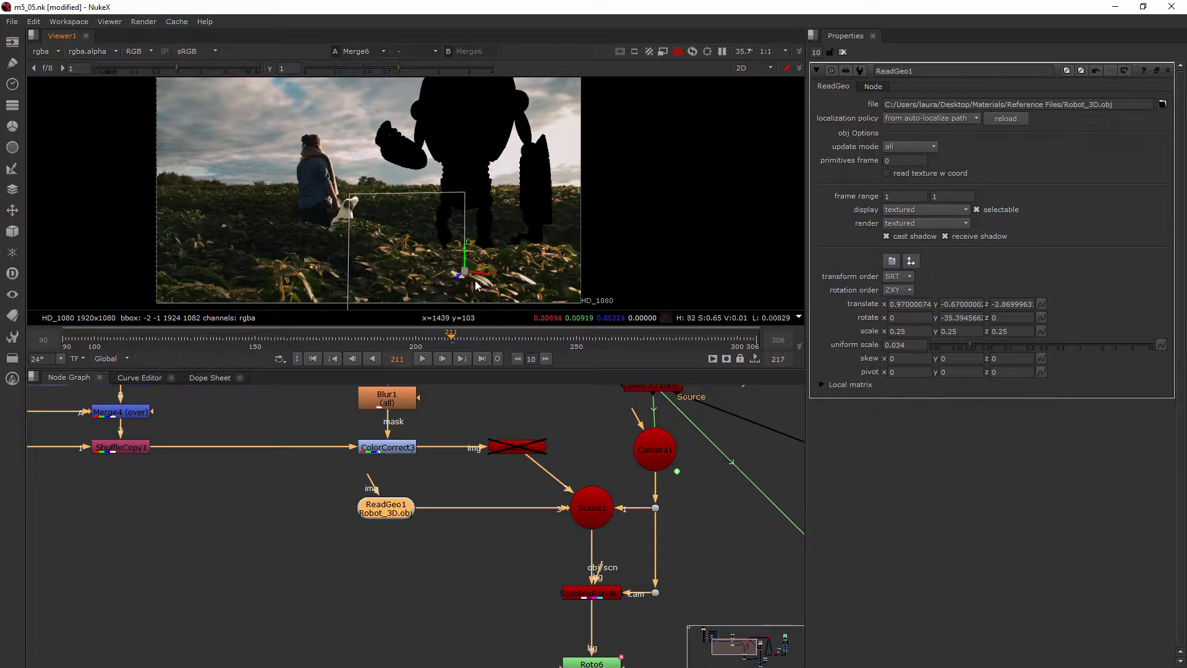
Step: Rotate the robot geometry to about -46.4 degrees around Y and check it in the 2D composite at frames 243 and 283
{"action": "key", "text": "Tab"}
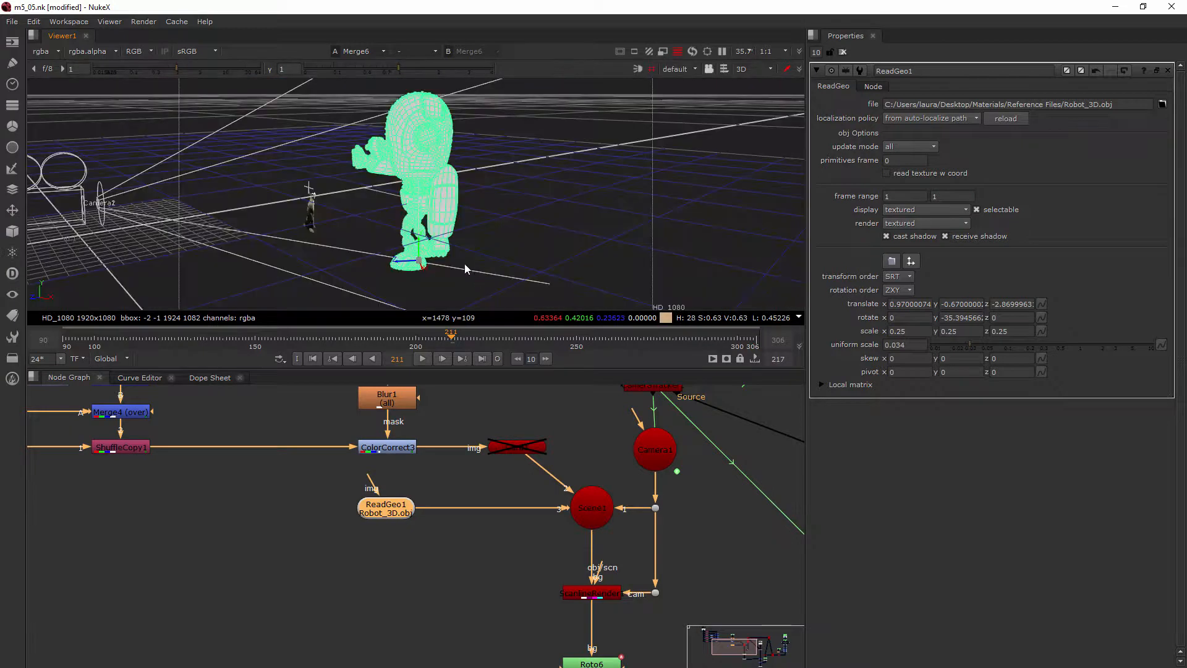
{"action": "left_click_drag", "start_coordinate": [434, 271], "coordinate": [429, 268]}
{"action": "key", "text": "Tab"}
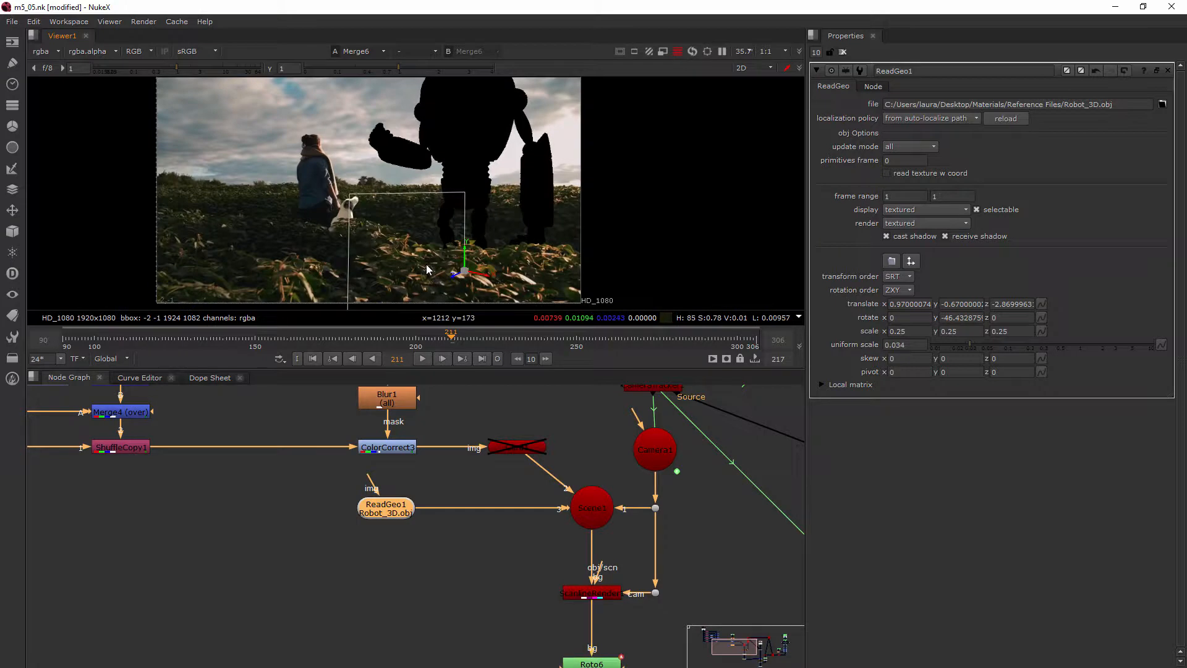
{"action": "scroll", "coordinate": [514, 235], "scroll_direction": "down", "scroll_amount": 3}
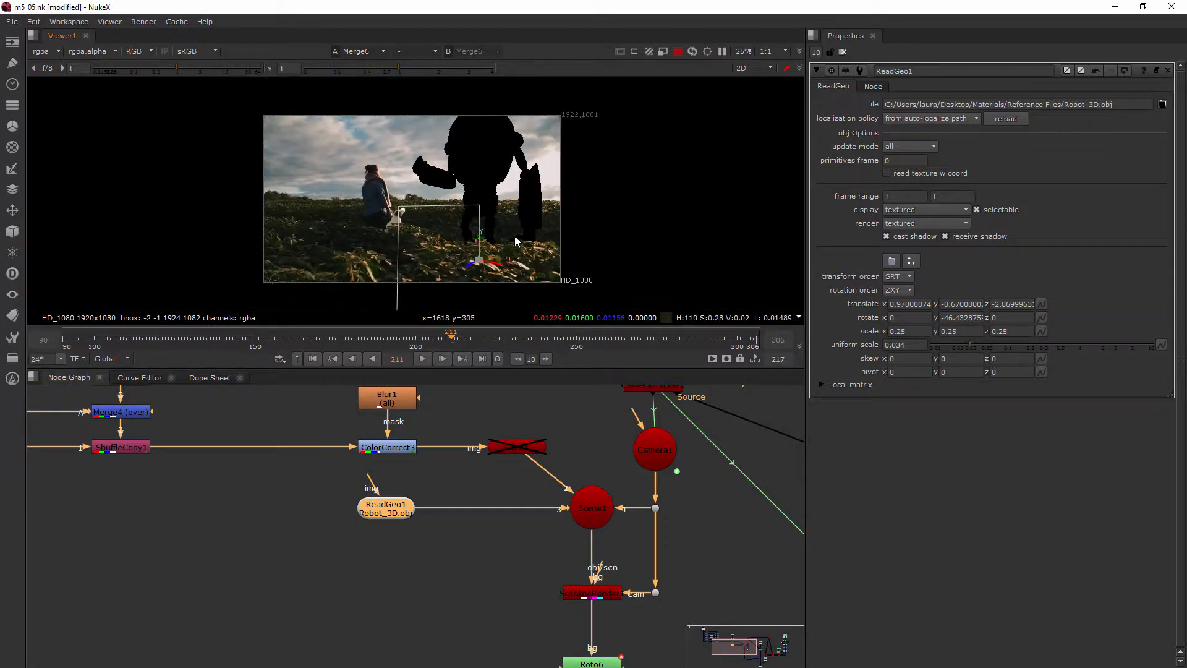
{"action": "left_click", "coordinate": [471, 338]}
{"action": "left_click", "coordinate": [554, 339]}
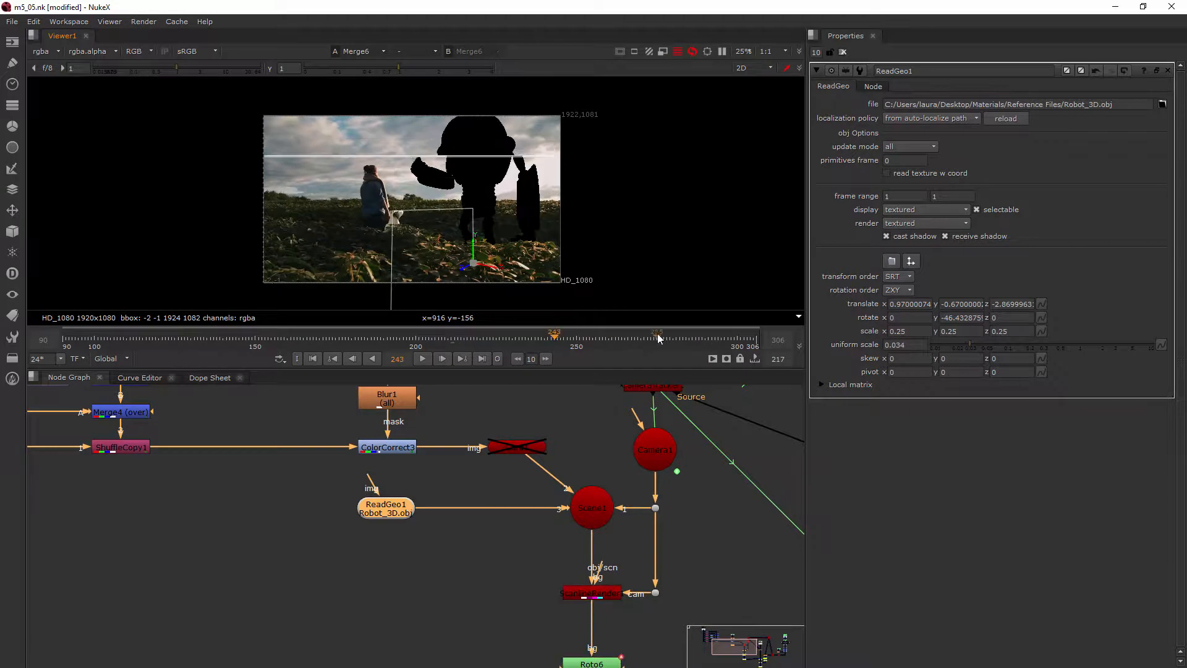
{"action": "left_click", "coordinate": [681, 340]}
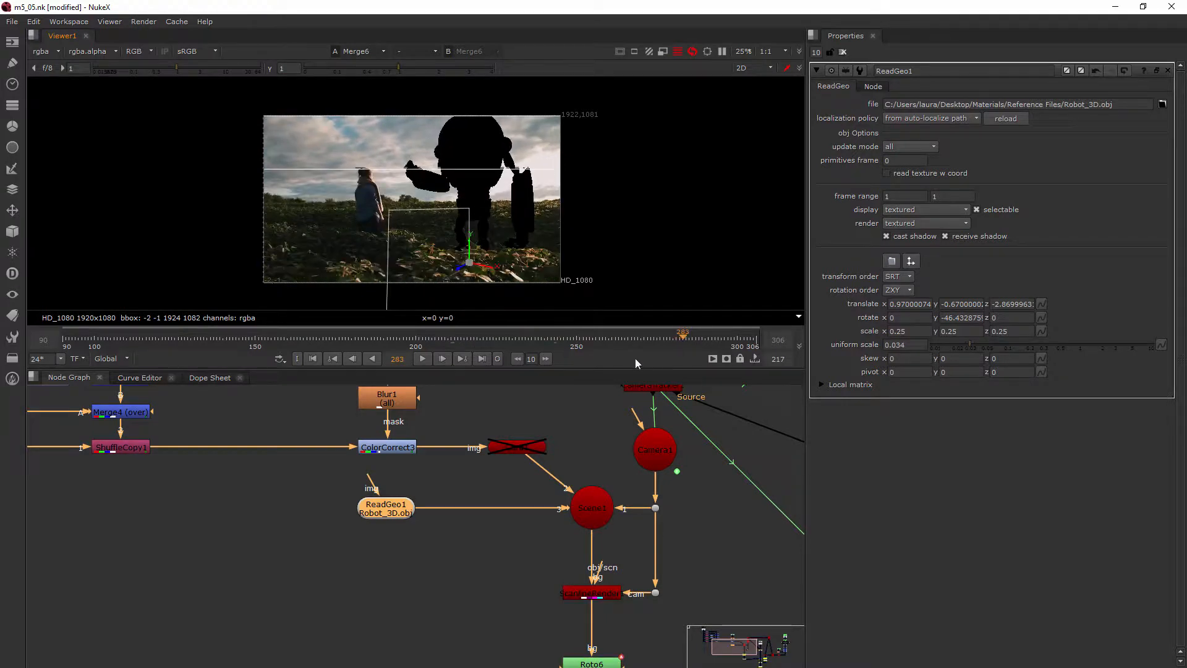
Step: Insert an ApplyMaterial node between ReadGeo1 and Scene1
{"action": "scroll", "coordinate": [432, 526], "scroll_direction": "up", "scroll_amount": 2}
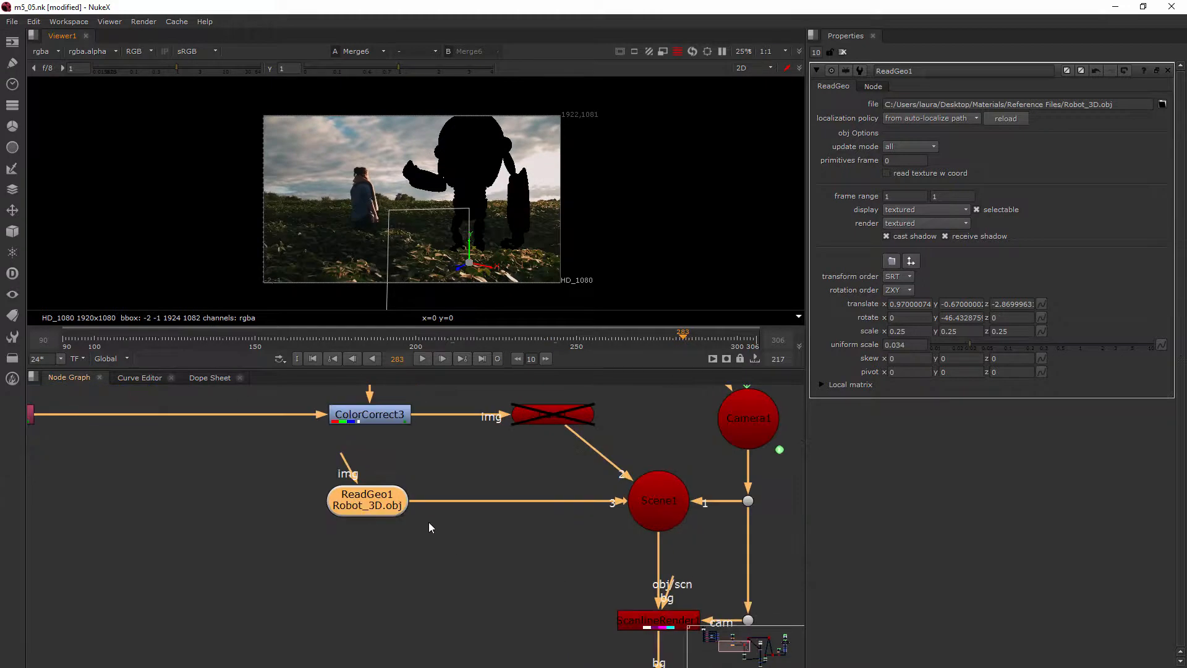
{"action": "middle_click_drag", "start_coordinate": [416, 520], "coordinate": [418, 543]}
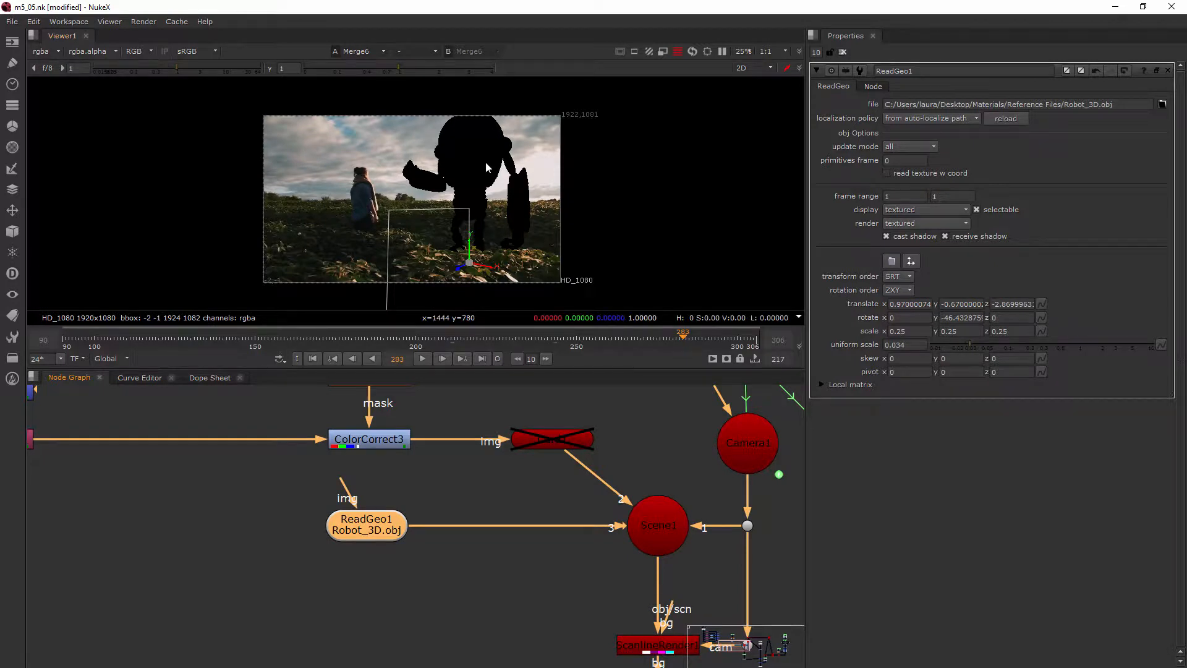
{"action": "left_click", "coordinate": [13, 232]}
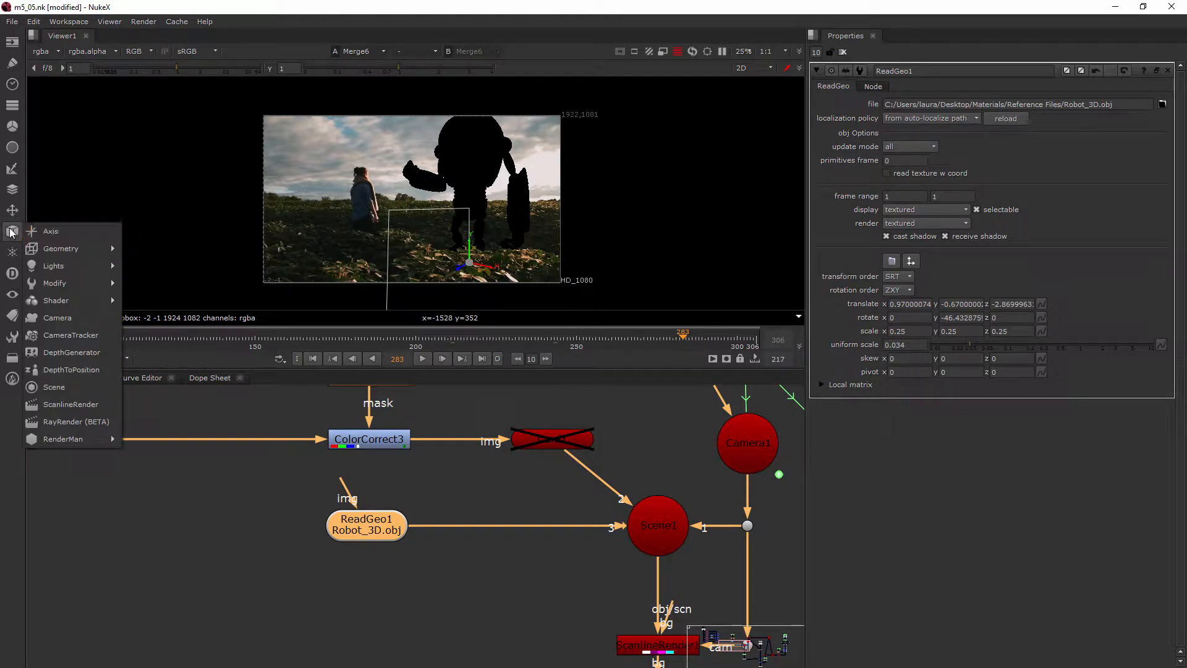
{"action": "mouse_move", "coordinate": [68, 302]}
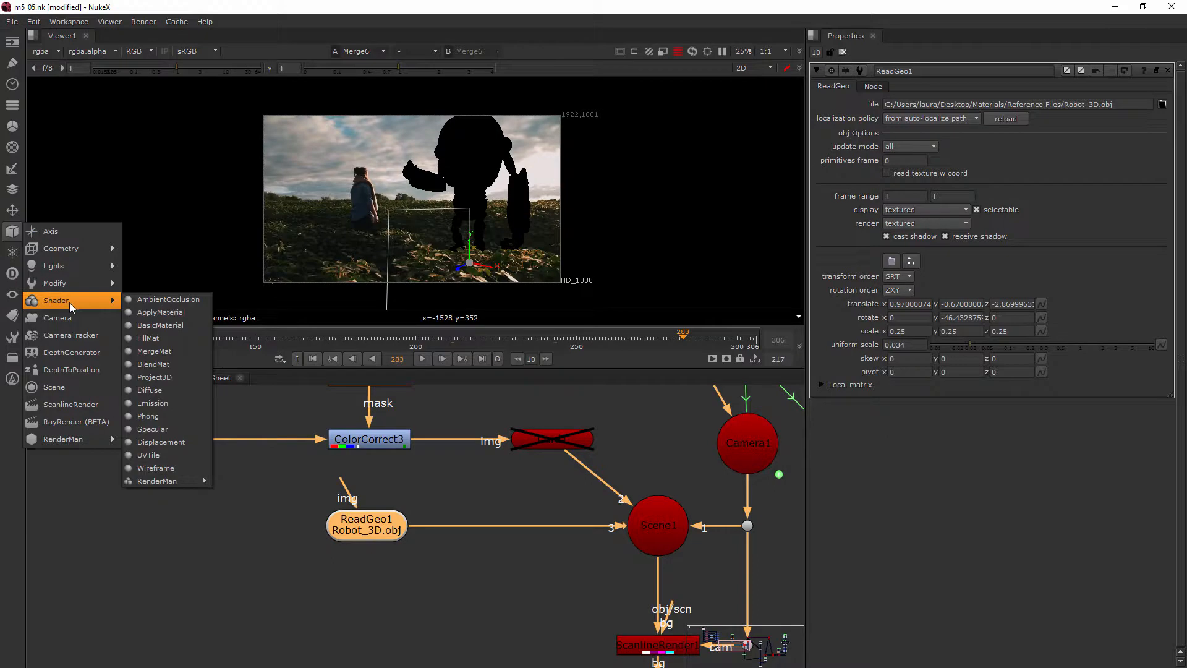
{"action": "left_click", "coordinate": [179, 313]}
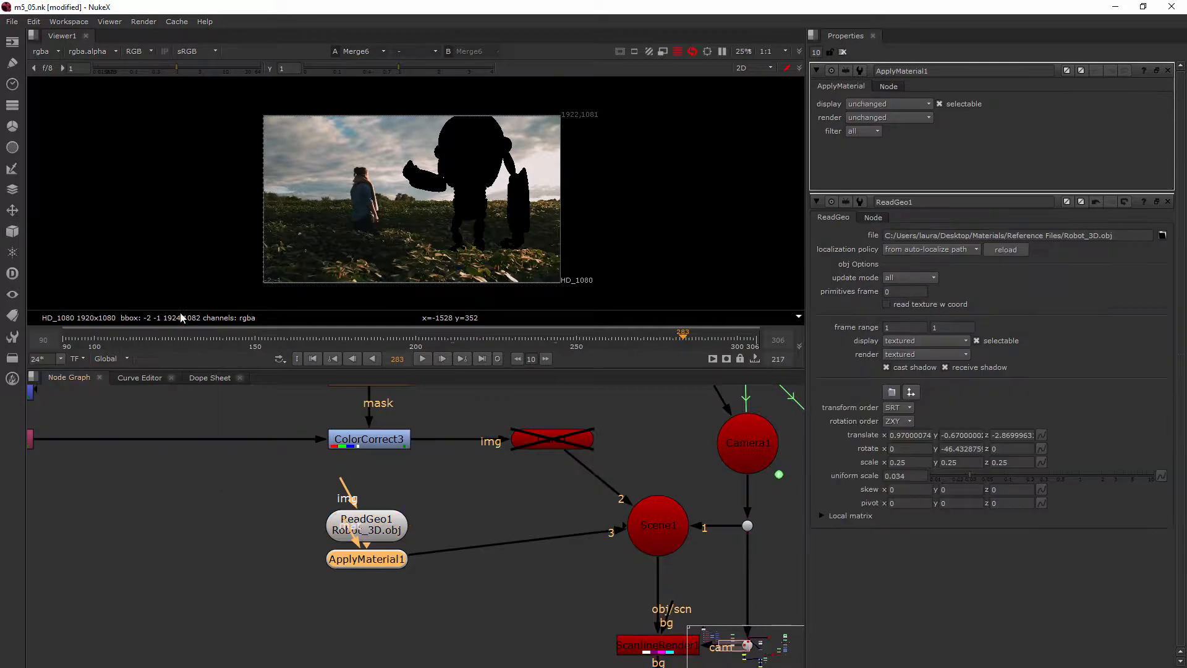
Step: Spread ReadGeo1 and ApplyMaterial1 apart in the node graph, leaving free space above ApplyMaterial1's mat input
{"action": "left_click_drag", "start_coordinate": [379, 557], "coordinate": [502, 529]}
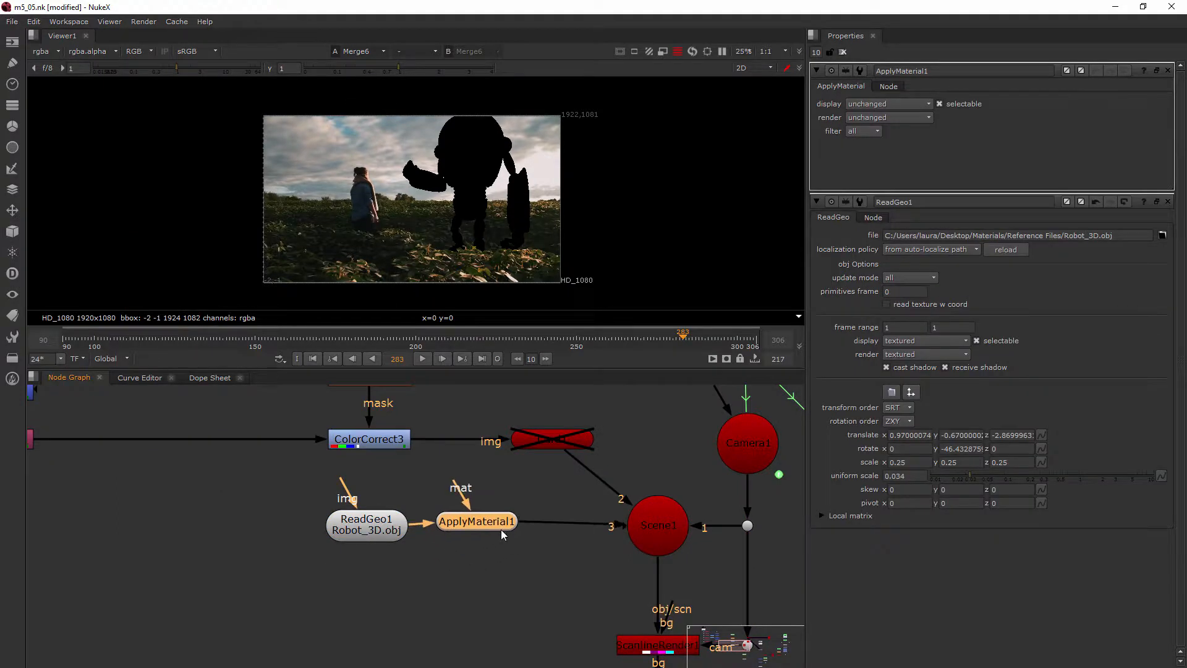
{"action": "left_click_drag", "start_coordinate": [370, 534], "coordinate": [269, 527]}
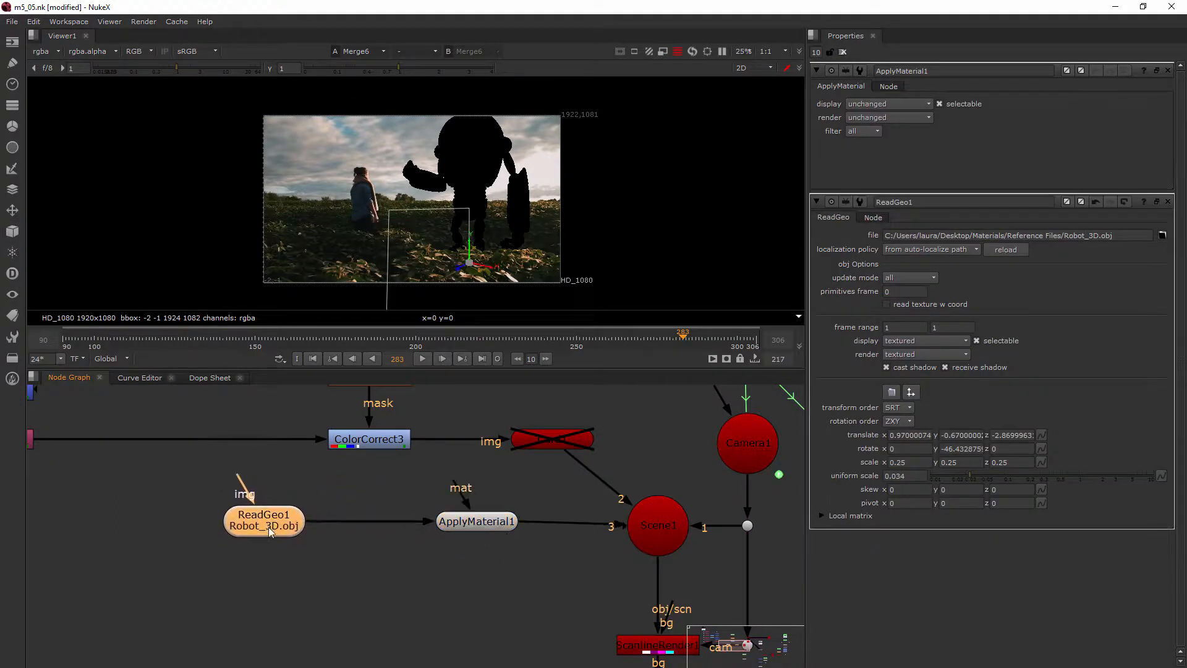
{"action": "left_click_drag", "start_coordinate": [465, 523], "coordinate": [460, 523]}
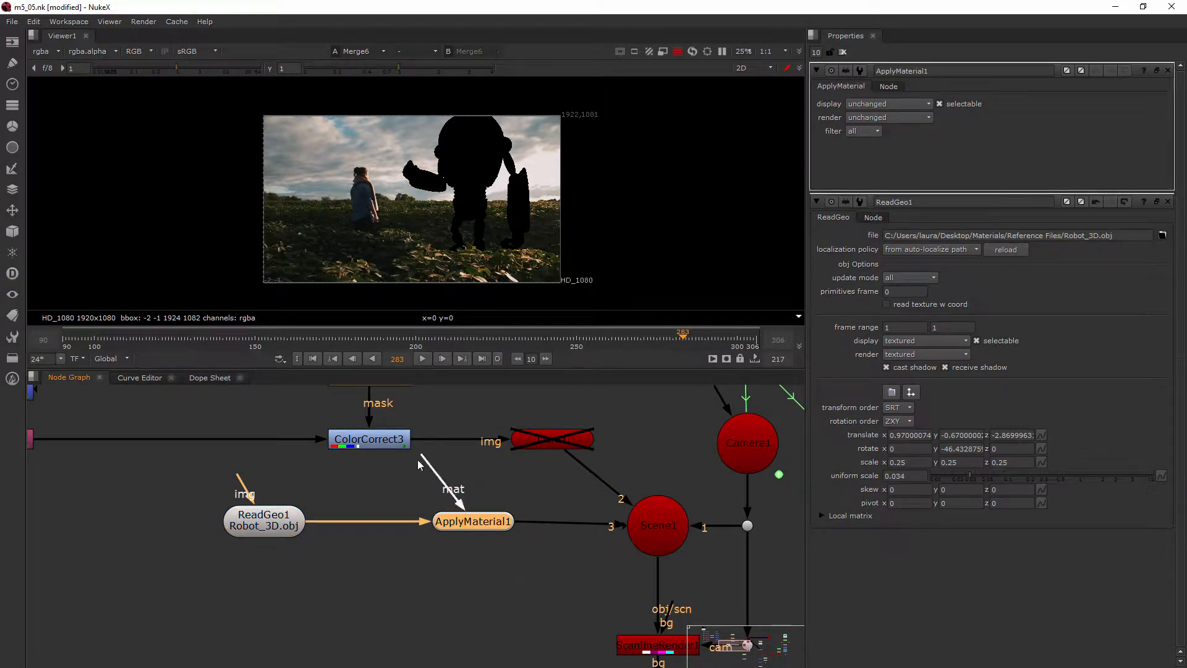
{"action": "left_click_drag", "start_coordinate": [477, 522], "coordinate": [469, 616]}
Step: Read in the texture robot.diffuse_720.png from the Reference Files folder and connect it to ApplyMaterial1's mat input
{"action": "left_click", "coordinate": [481, 518]}
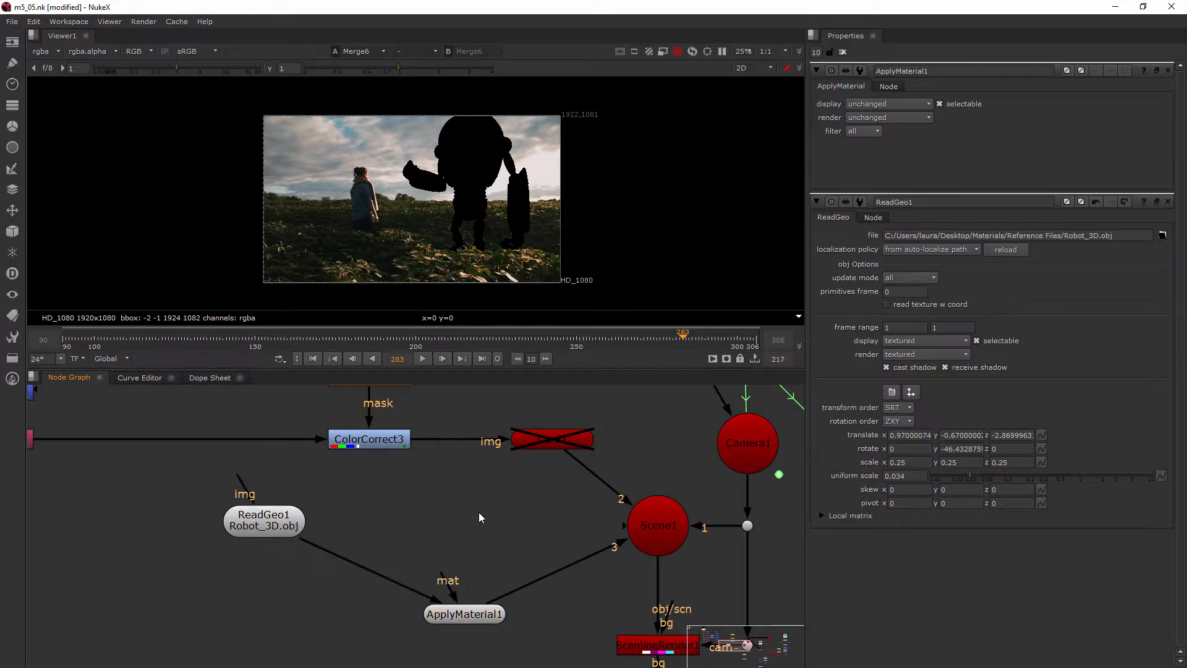
{"action": "key", "text": "Tab"}
{"action": "type", "text": "real"}
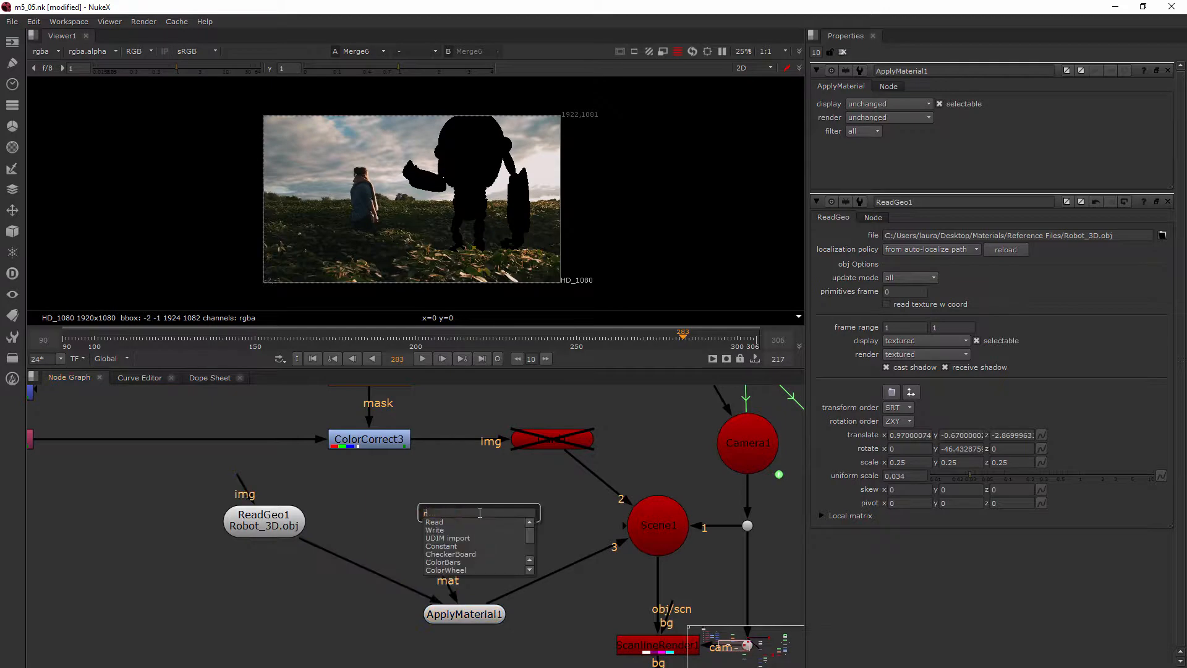
{"action": "left_click", "coordinate": [441, 523]}
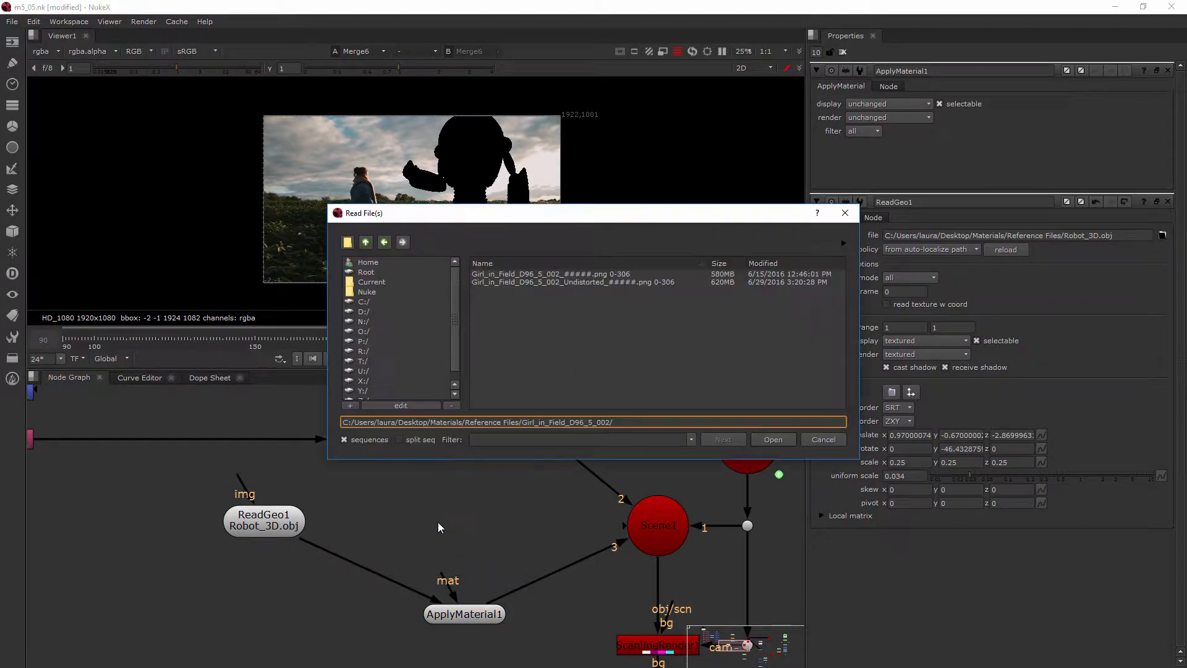
{"action": "left_click", "coordinate": [366, 242]}
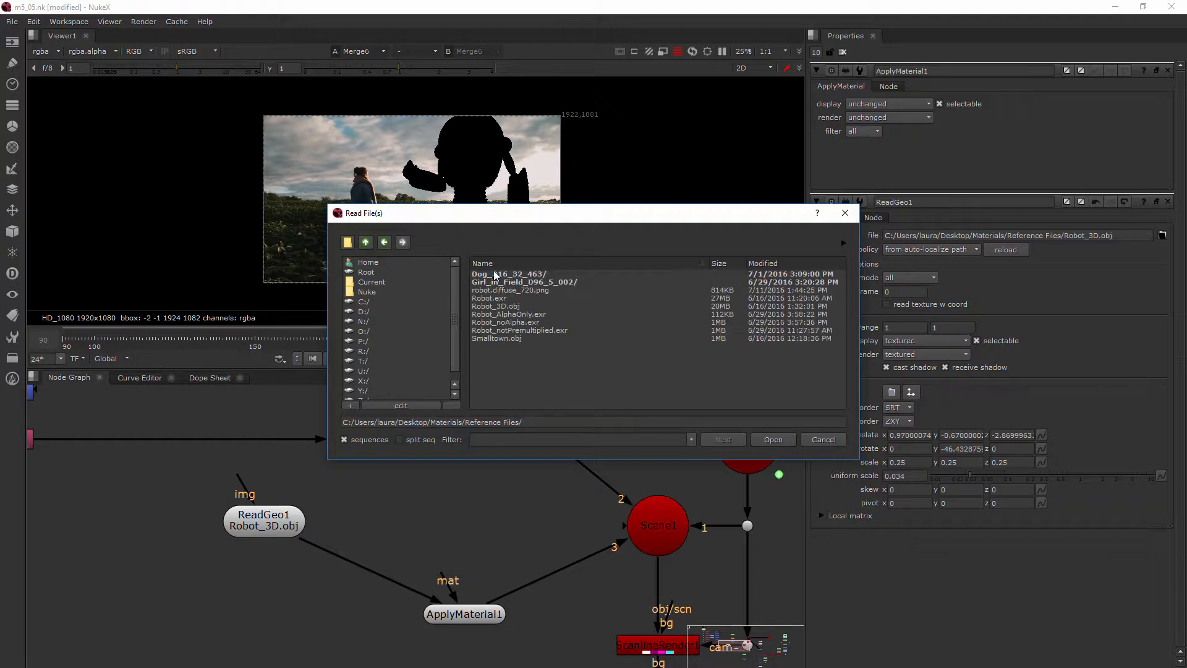
{"action": "left_click", "coordinate": [561, 289]}
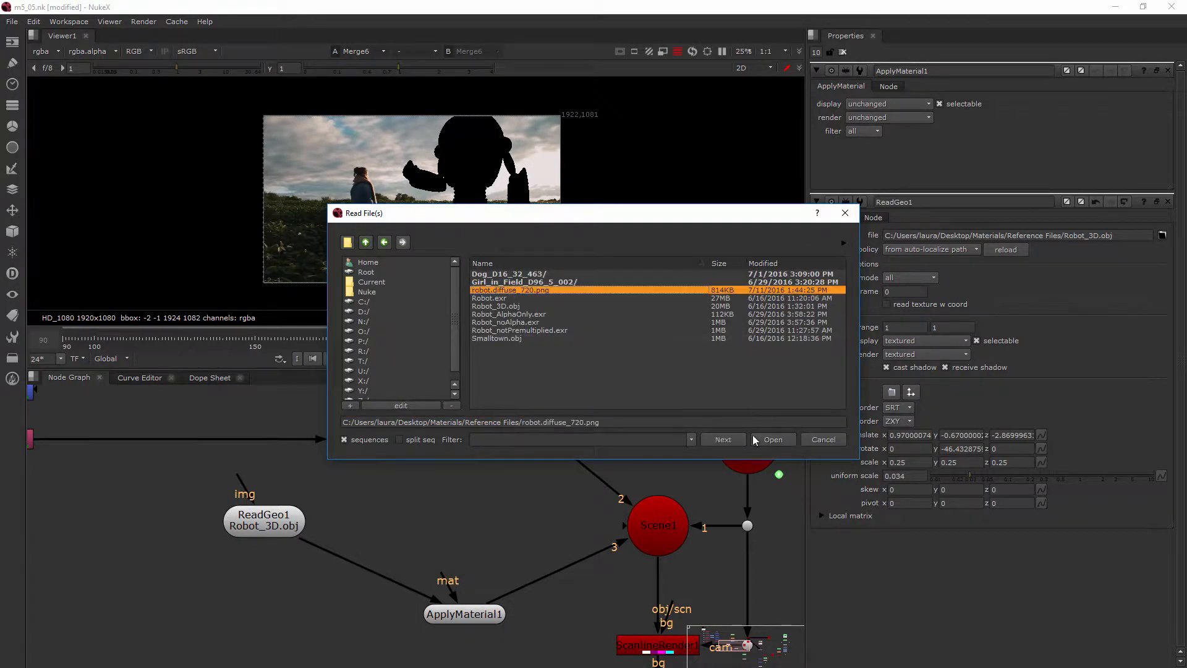
{"action": "left_click", "coordinate": [773, 439]}
{"action": "left_click_drag", "start_coordinate": [443, 574], "coordinate": [471, 523]}
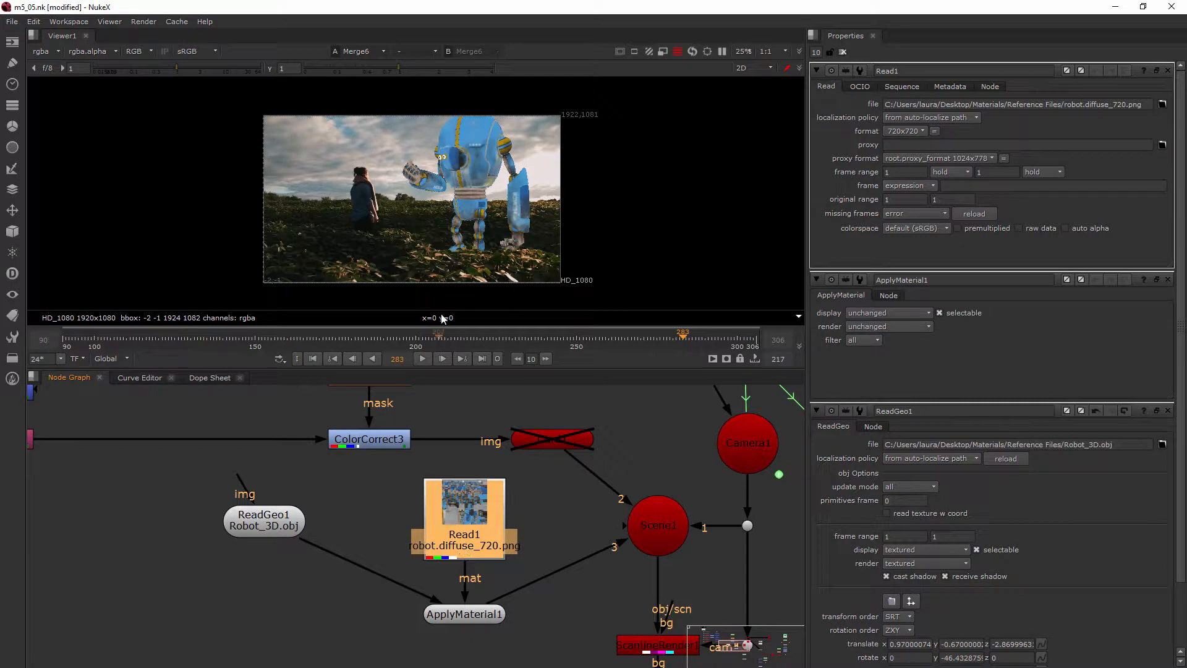
Step: Line up the ReadGeo1 node level with ApplyMaterial1 and inspect the textured robot in the composite
{"action": "scroll", "coordinate": [450, 147], "scroll_direction": "up", "scroll_amount": 2}
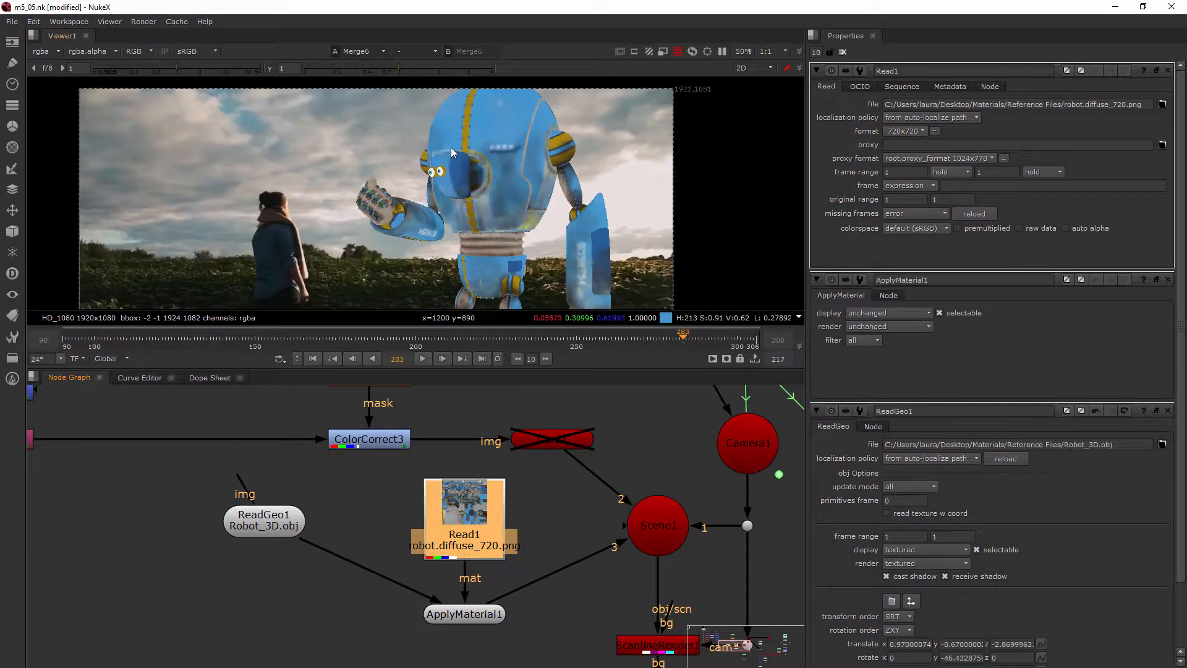
{"action": "scroll", "coordinate": [451, 147], "scroll_direction": "down", "scroll_amount": 2}
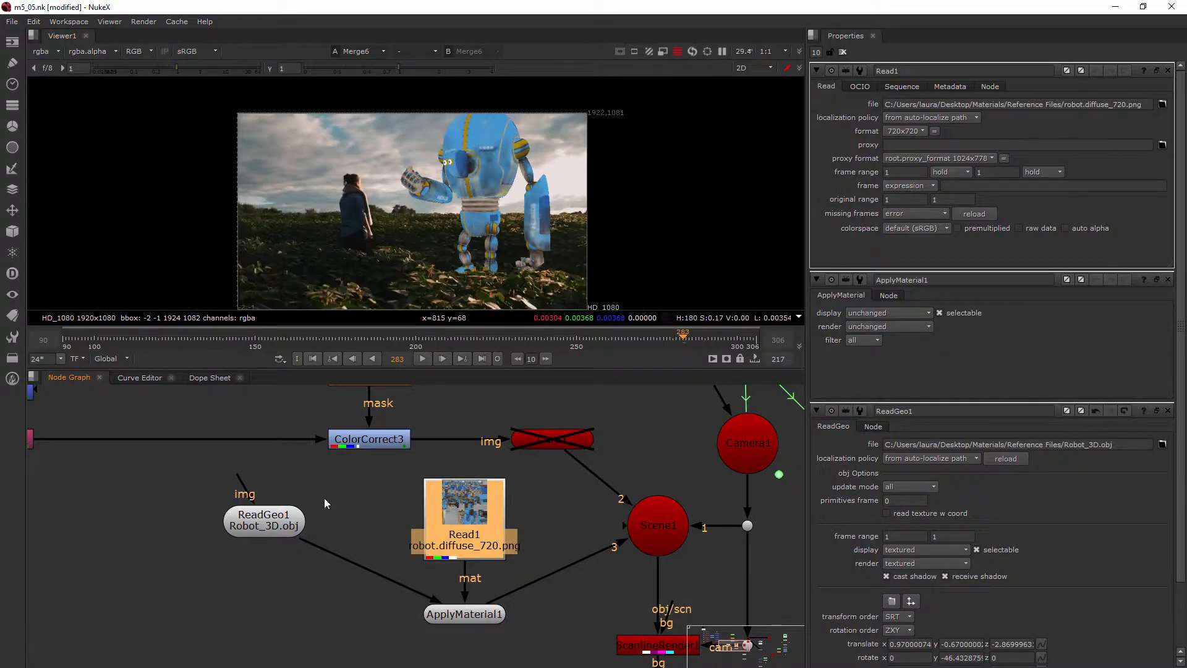
{"action": "left_click_drag", "start_coordinate": [278, 519], "coordinate": [307, 612]}
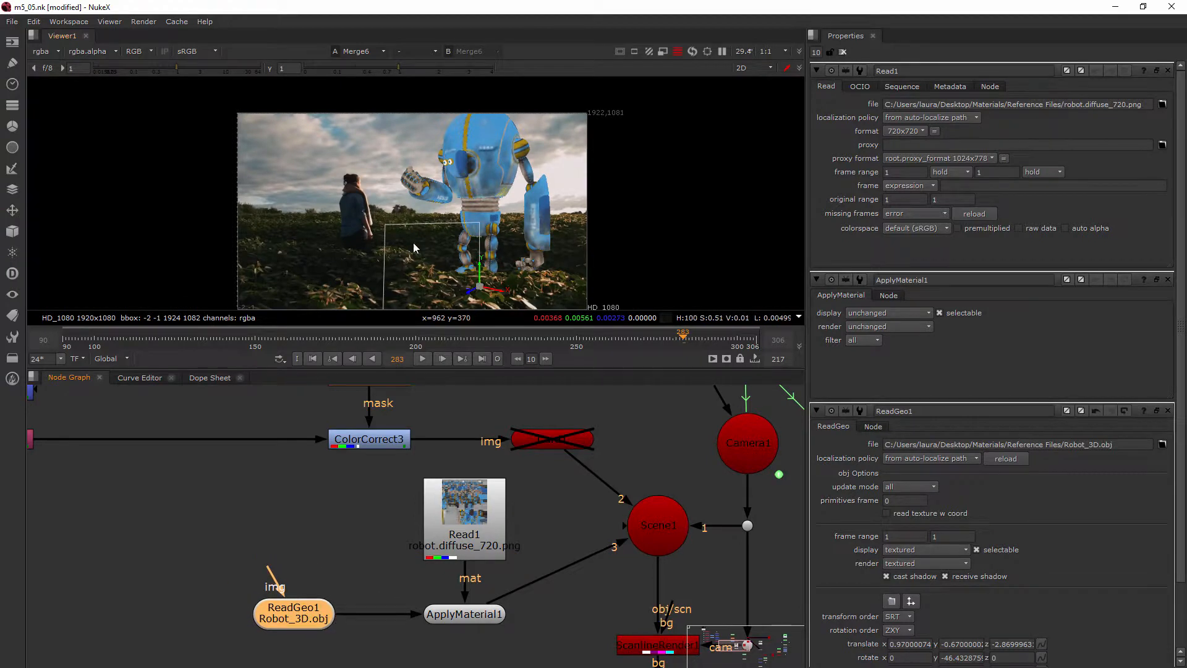
{"action": "scroll", "coordinate": [499, 123], "scroll_direction": "up", "scroll_amount": 5}
{"action": "scroll", "coordinate": [503, 126], "scroll_direction": "down", "scroll_amount": 4}
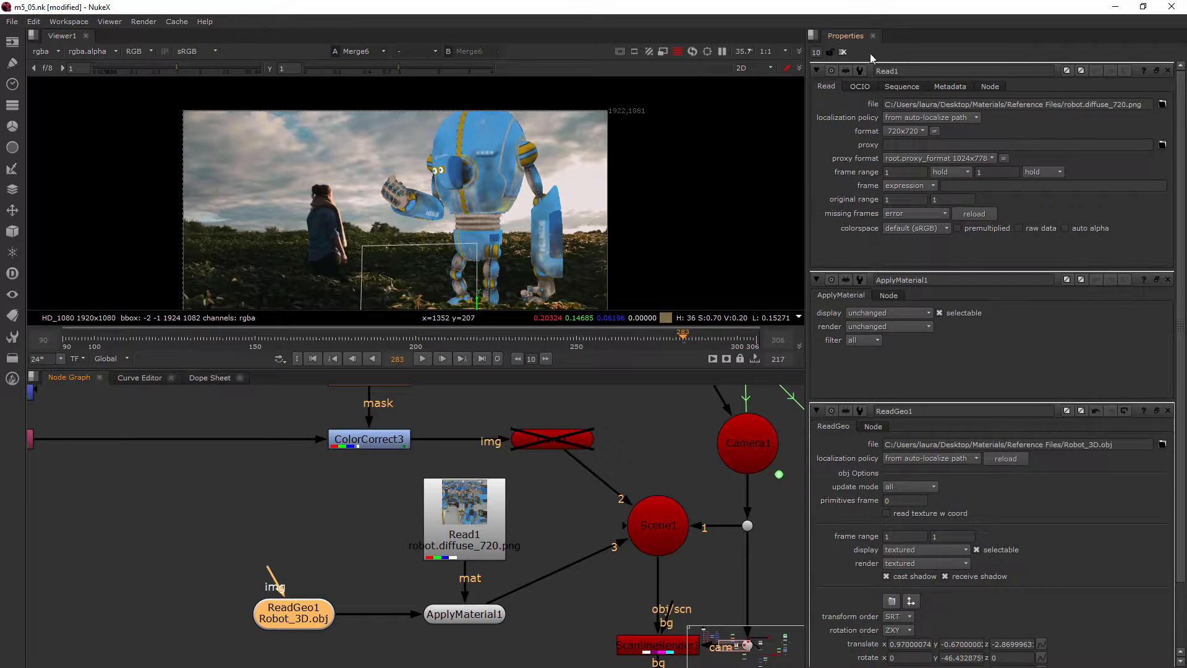
Step: Close all open node properties, review ApplyMaterial1's settings, and leave only ReadGeo1's properties open
{"action": "left_click", "coordinate": [845, 53]}
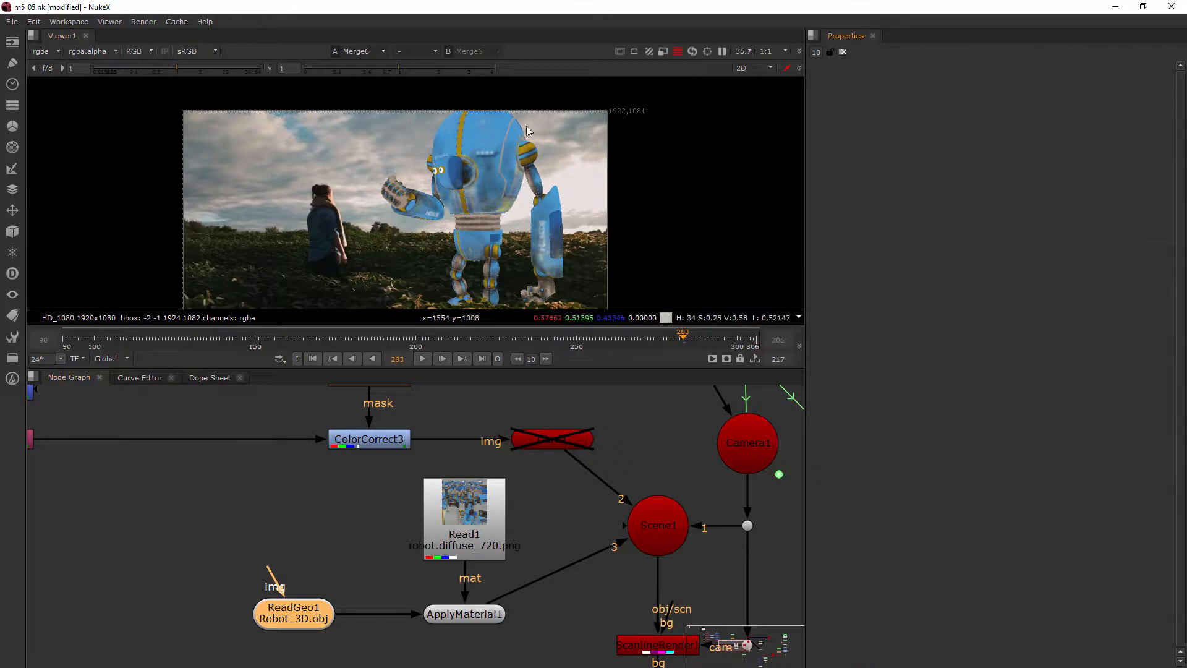
{"action": "double_click", "coordinate": [468, 616]}
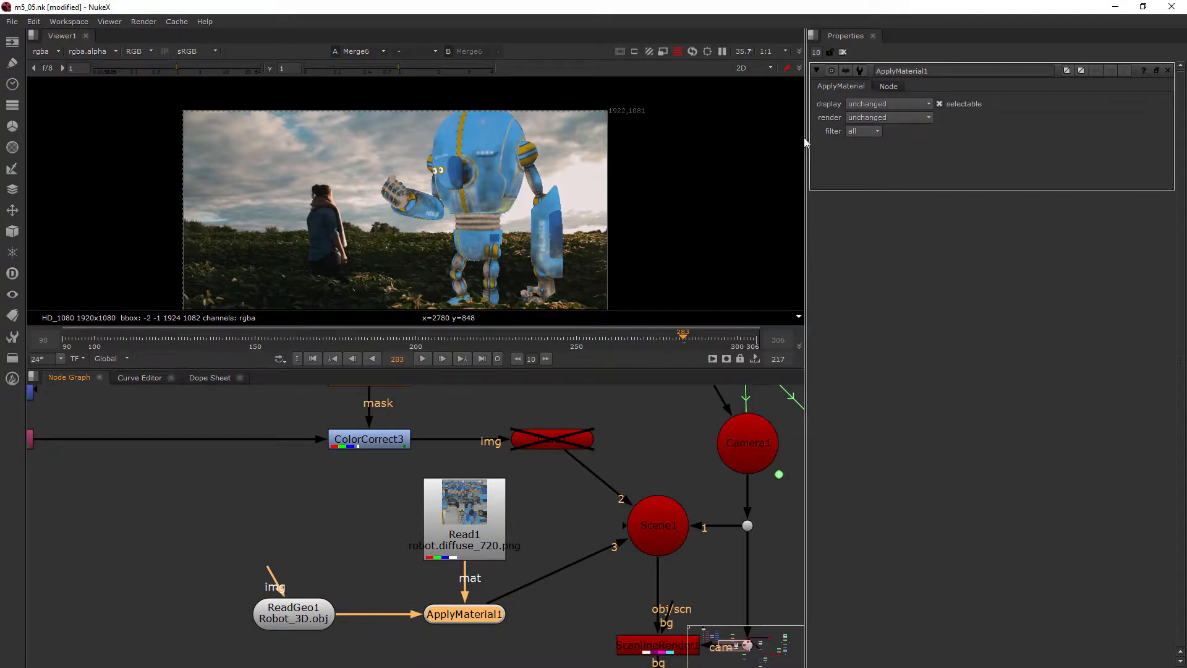
{"action": "double_click", "coordinate": [304, 616]}
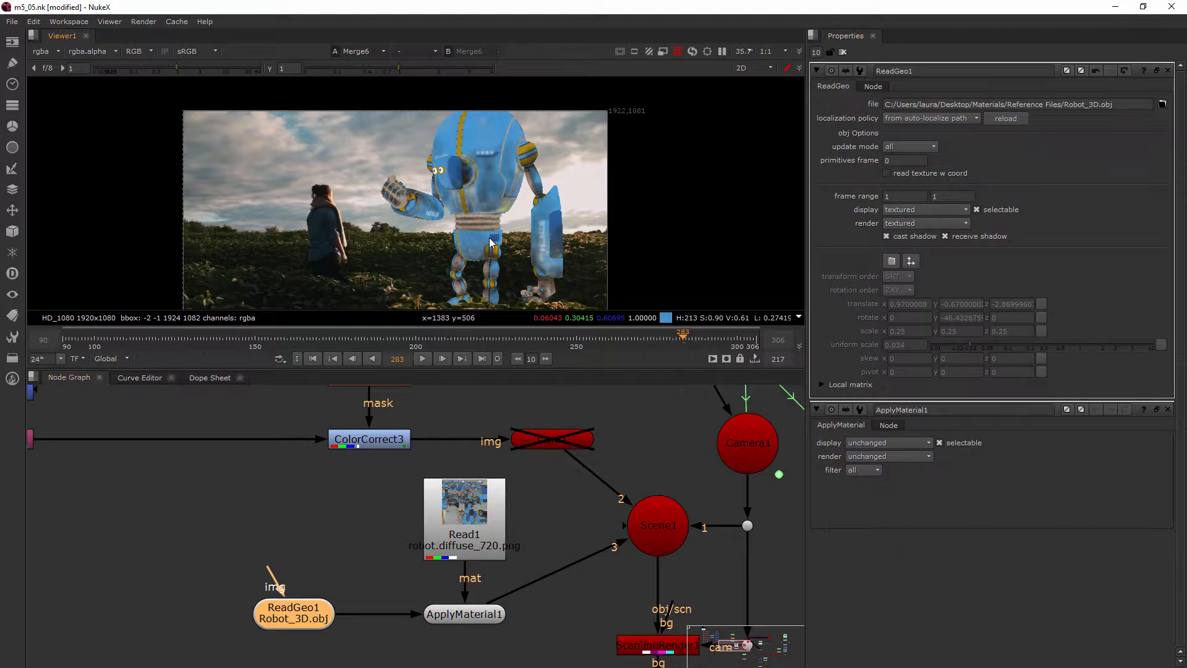
{"action": "left_click", "coordinate": [1167, 409]}
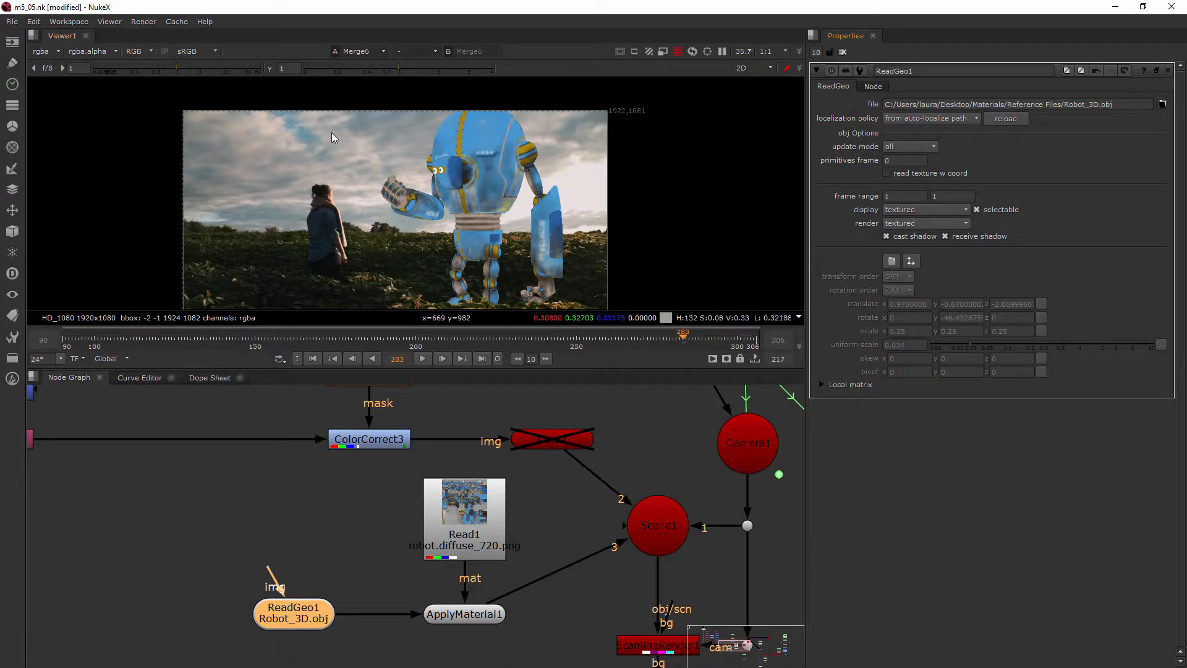
Step: Examine the textured robot in the 3D view and compare it with ApplyMaterial1 briefly disabled, re-enabling the node
{"action": "key", "text": "Tab"}
{"action": "left_click_drag", "start_coordinate": [396, 253], "coordinate": [442, 281], "text": "ctrl"}
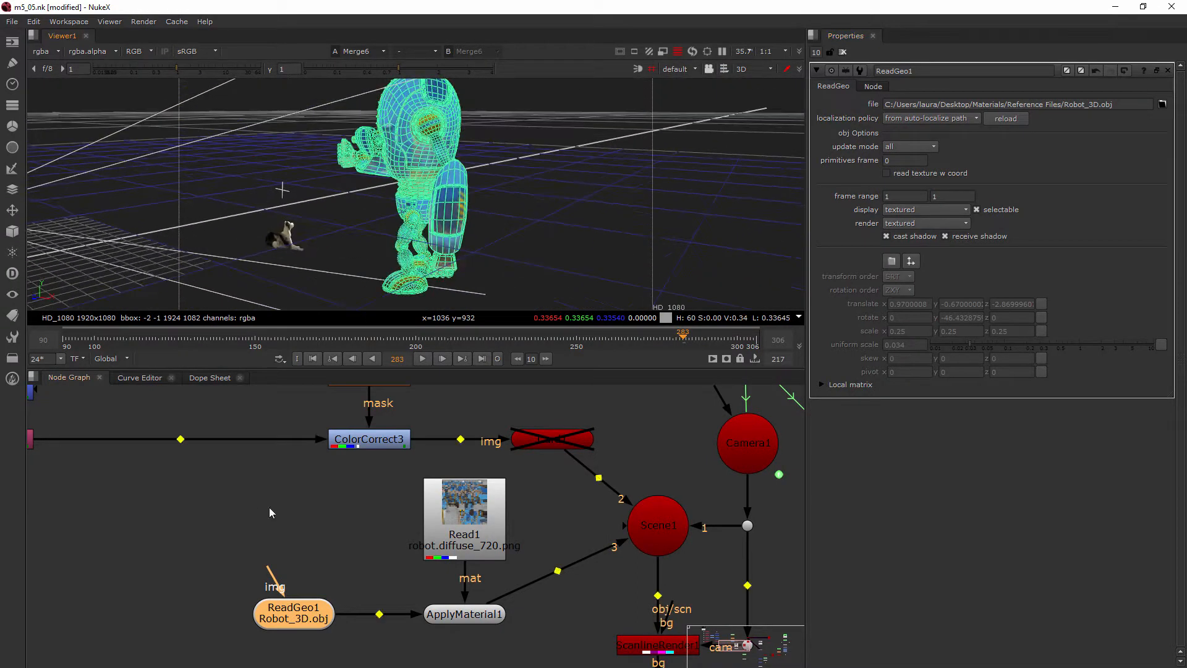
{"action": "left_click_drag", "start_coordinate": [344, 202], "coordinate": [400, 172], "text": "ctrl"}
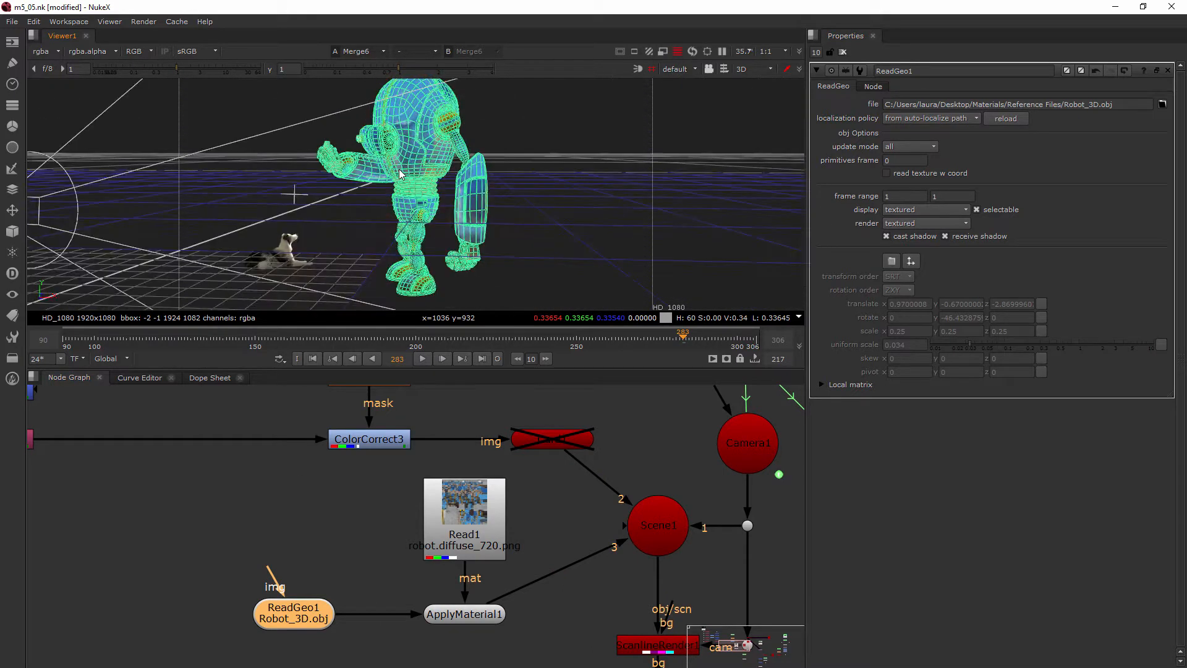
{"action": "left_click", "coordinate": [414, 199]}
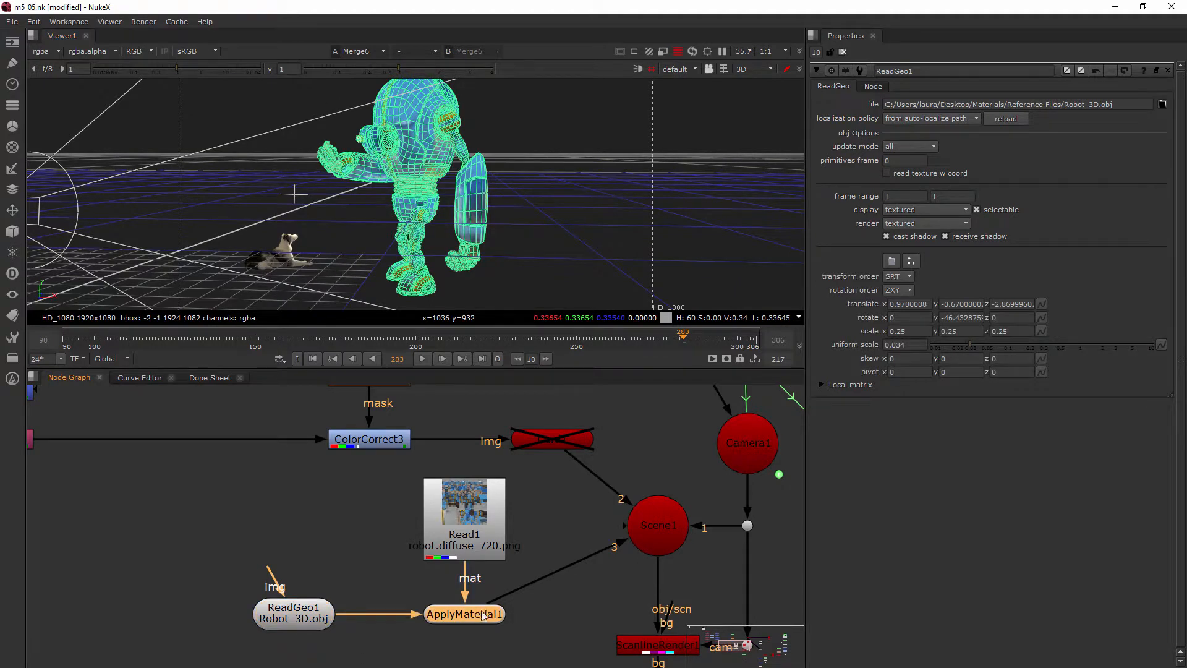
{"action": "key", "text": "d"}
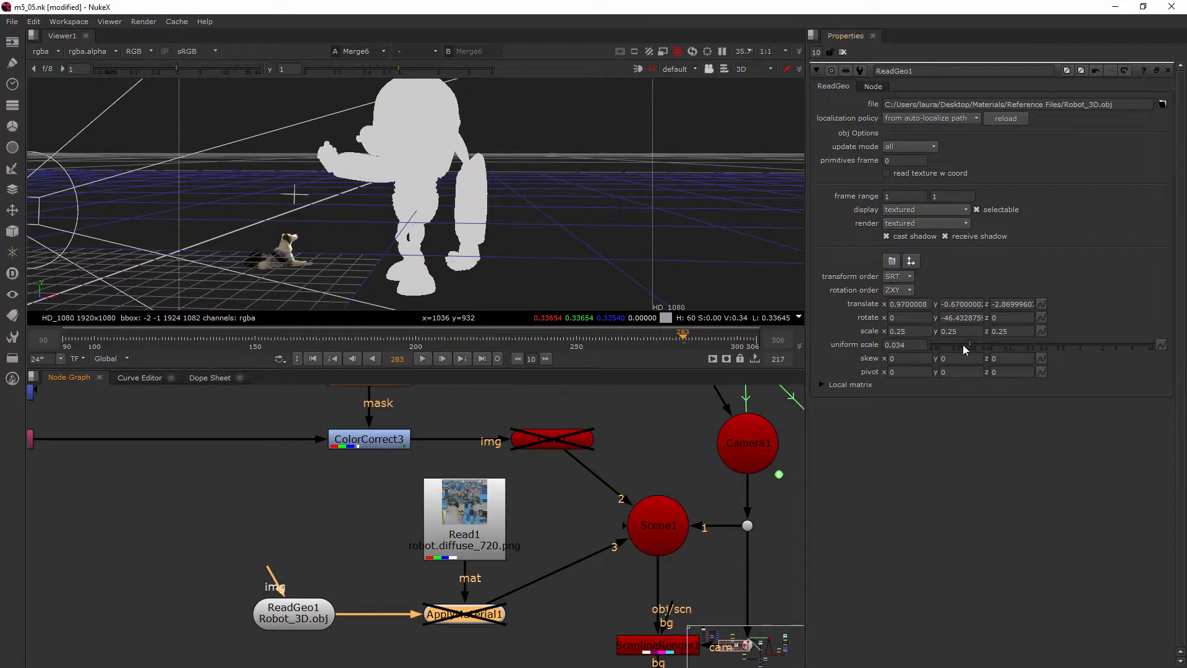
{"action": "key", "text": "d"}
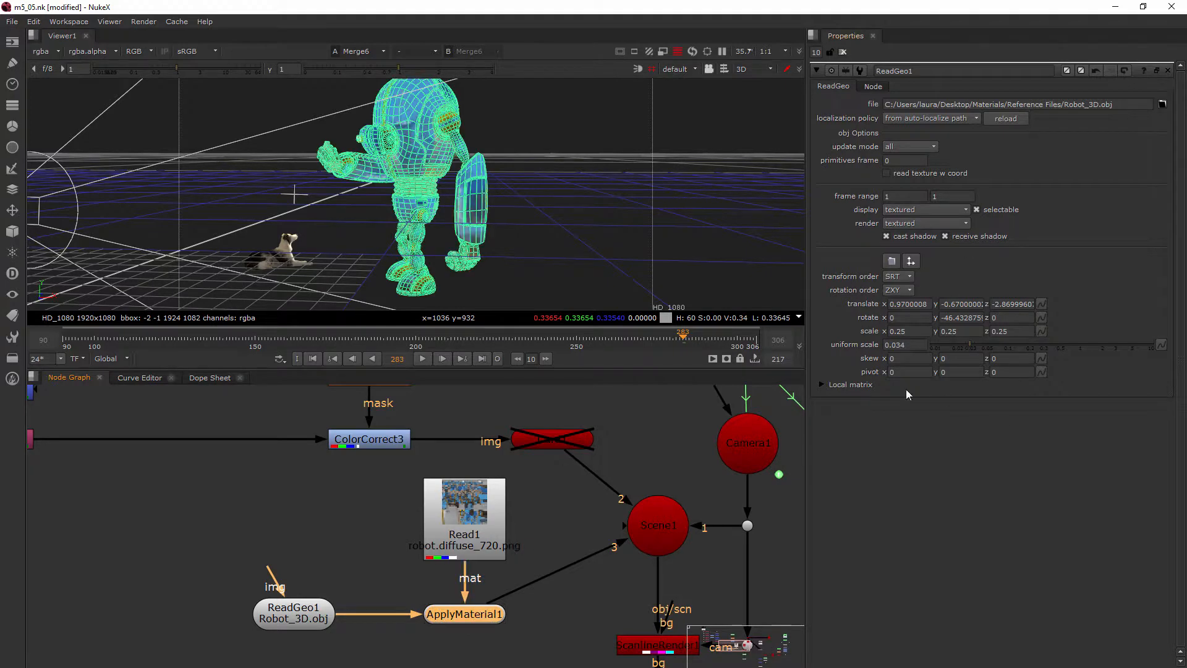
Step: Try a uniform scale of 0.027 on the robot geometry, check the 2D composite, and restore the scale to 0.034
{"action": "left_click_drag", "start_coordinate": [969, 342], "coordinate": [961, 342]}
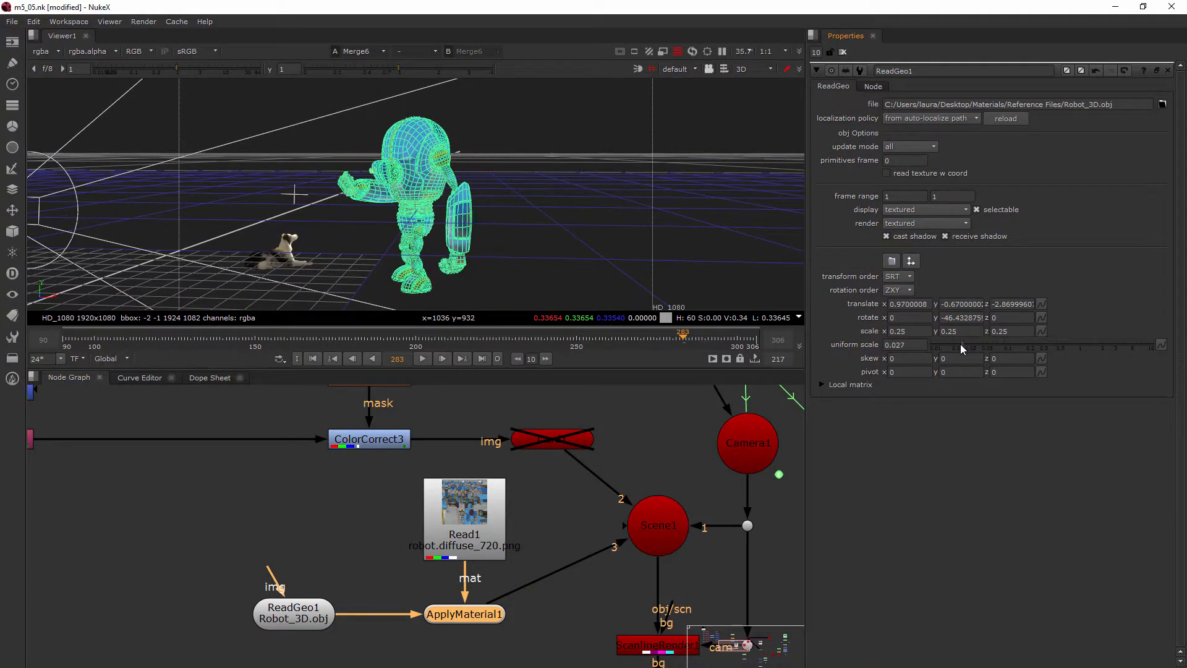
{"action": "key", "text": "Tab"}
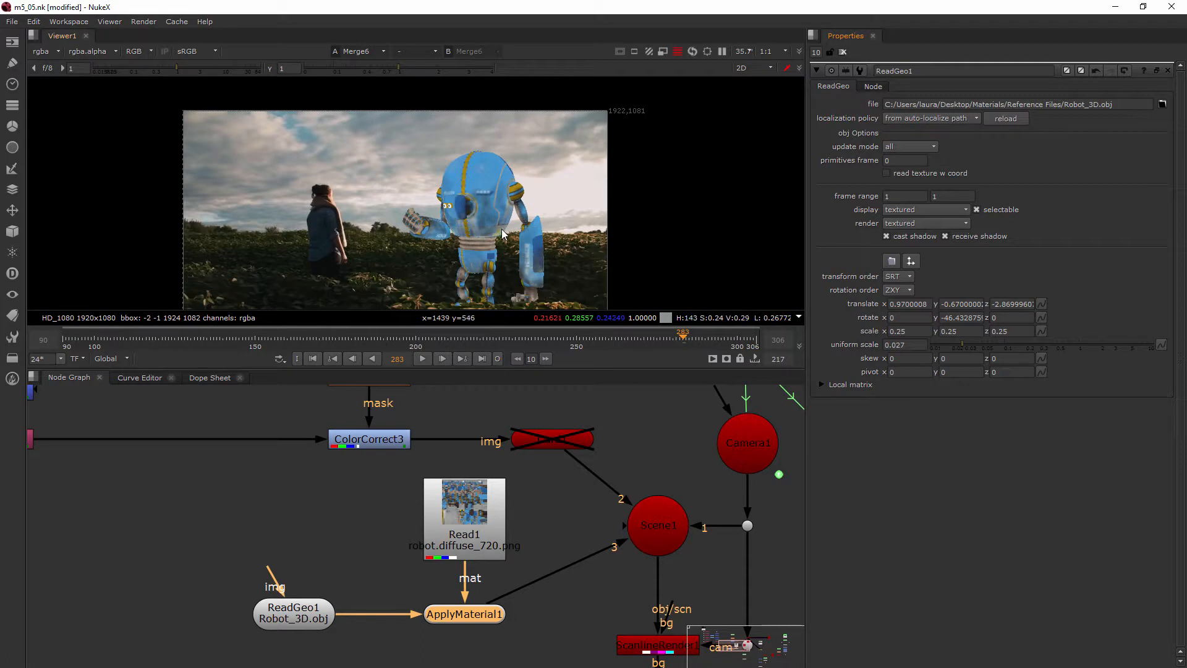
{"action": "left_click", "coordinate": [969, 342]}
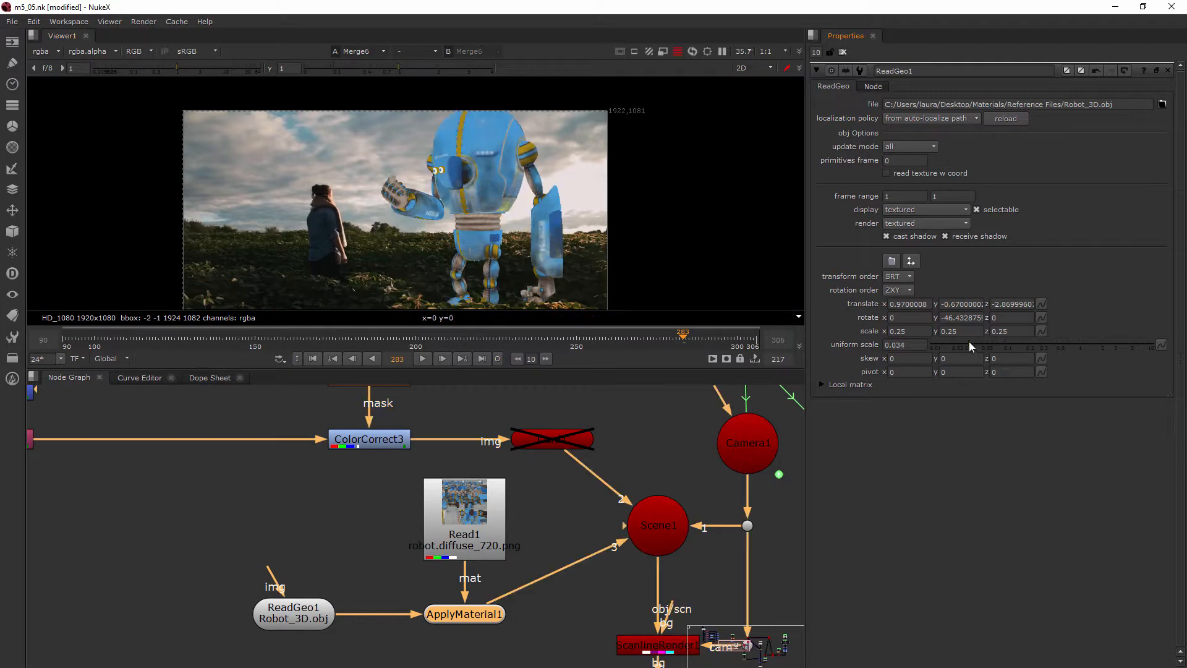
Step: Set the robot geometry's uniform scale to 0.031 and inspect the edges of its head in the 2D composite
{"action": "left_click", "coordinate": [966, 340]}
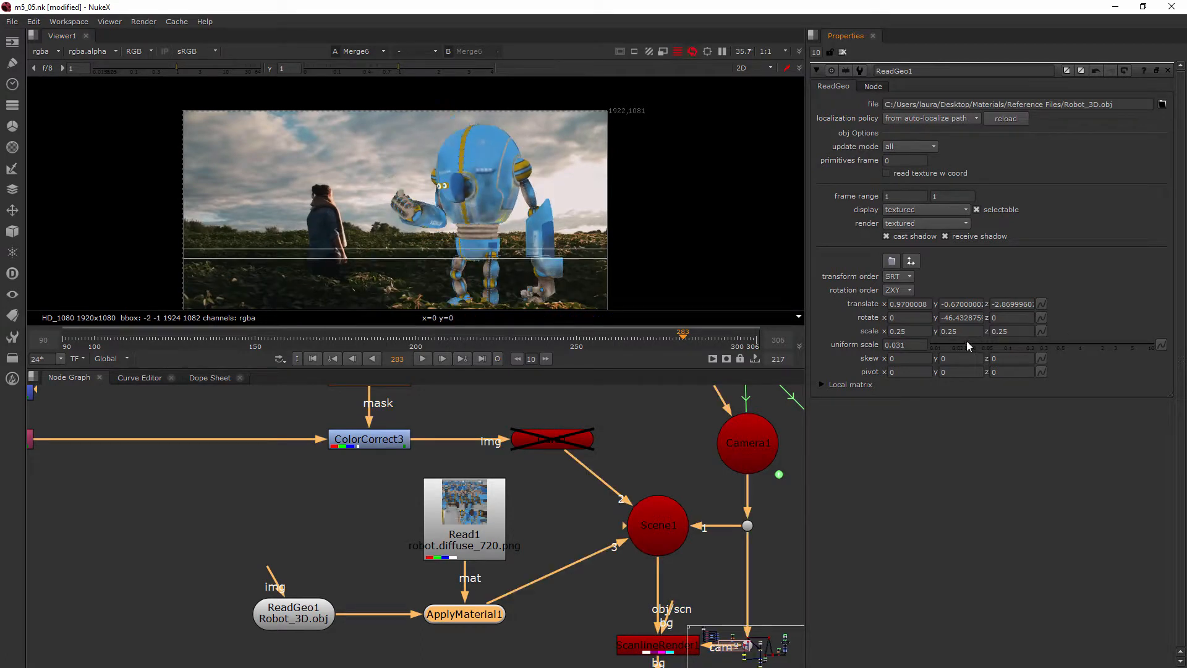
{"action": "scroll", "coordinate": [489, 121], "scroll_direction": "up", "scroll_amount": 5}
{"action": "scroll", "coordinate": [481, 121], "scroll_direction": "up", "scroll_amount": 2}
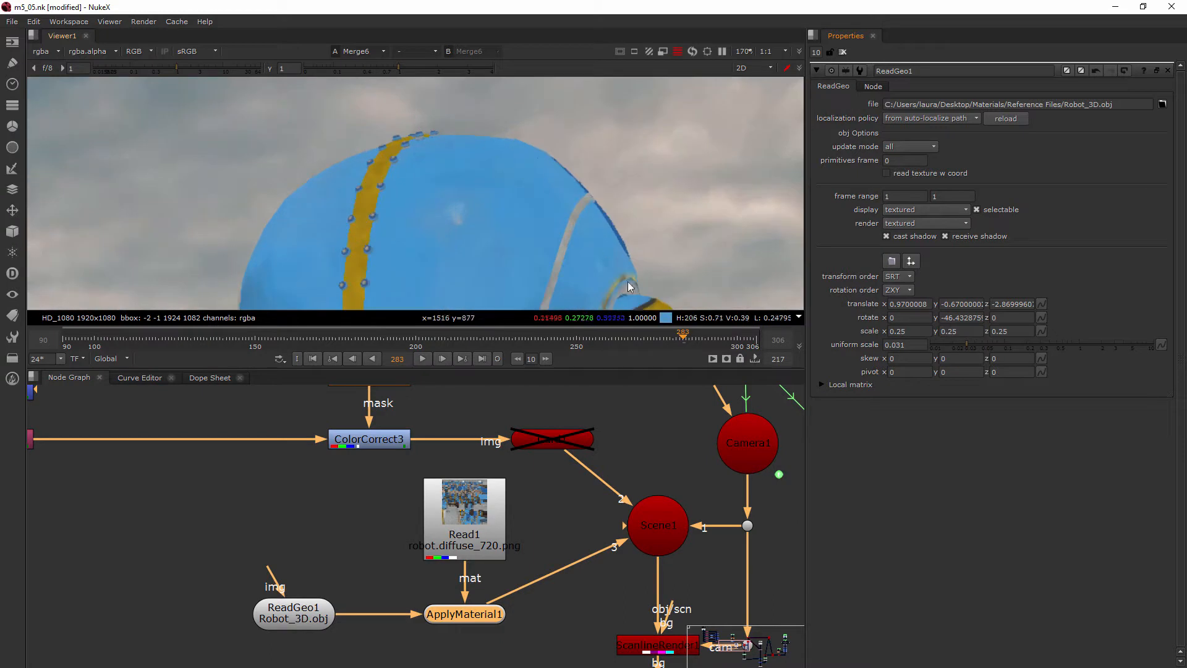
{"action": "scroll", "coordinate": [517, 142], "scroll_direction": "up", "scroll_amount": 4}
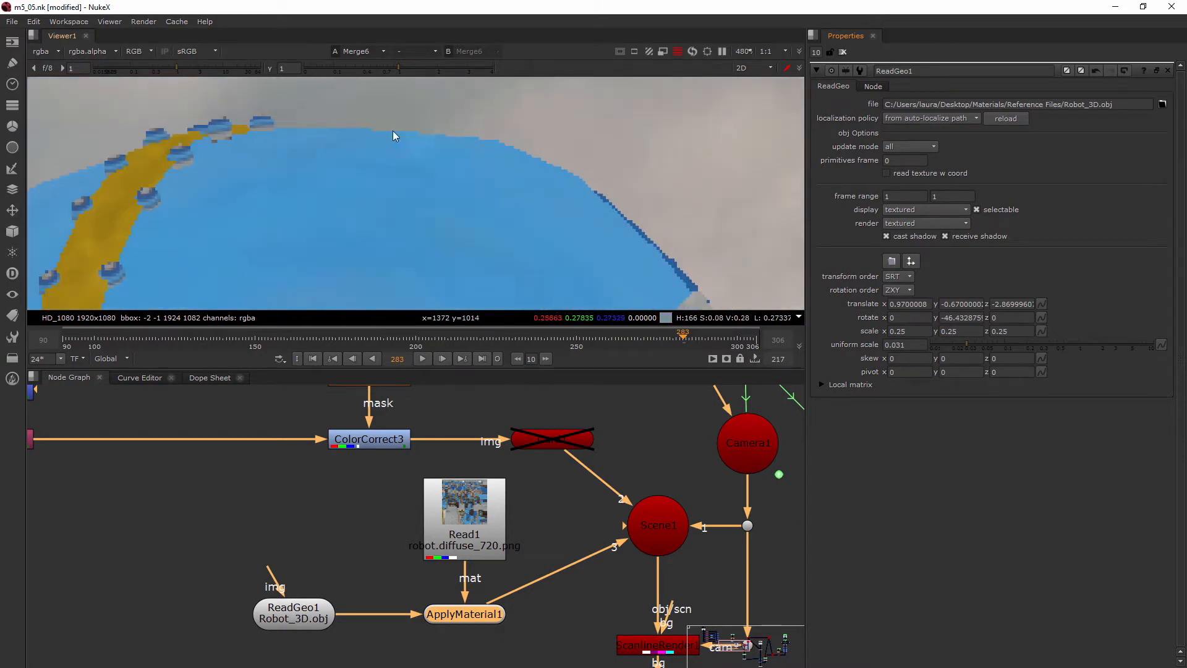
{"action": "scroll", "coordinate": [414, 128], "scroll_direction": "up", "scroll_amount": 3}
{"action": "scroll", "coordinate": [578, 194], "scroll_direction": "down", "scroll_amount": 10}
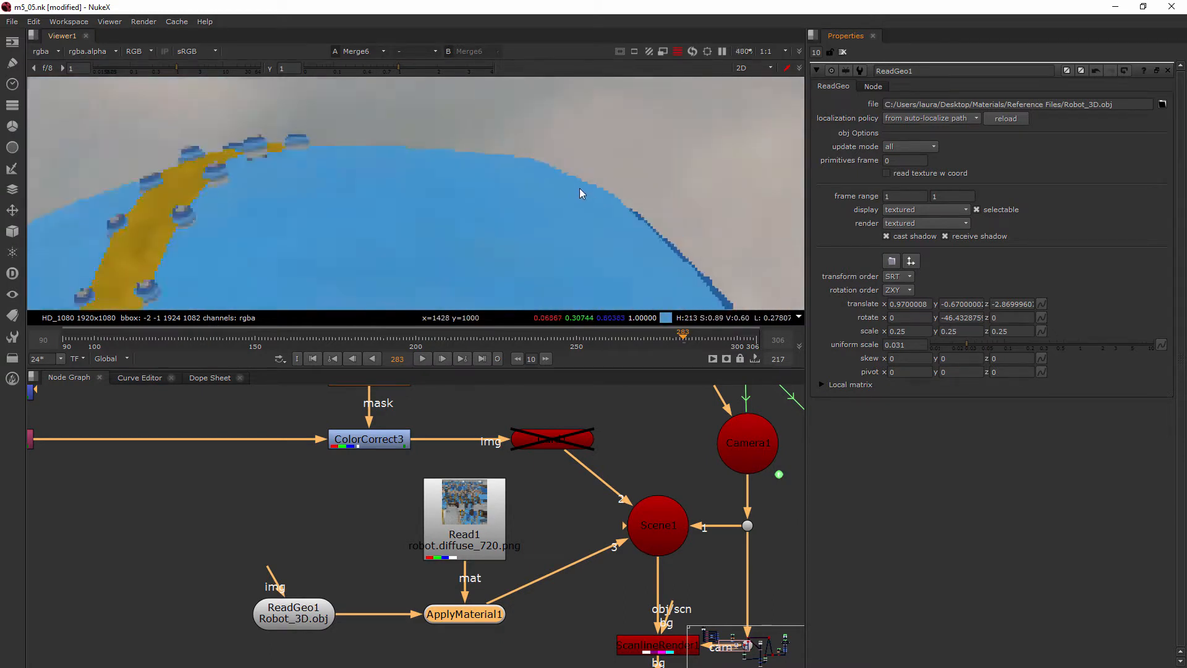
{"action": "scroll", "coordinate": [599, 202], "scroll_direction": "down", "scroll_amount": 3}
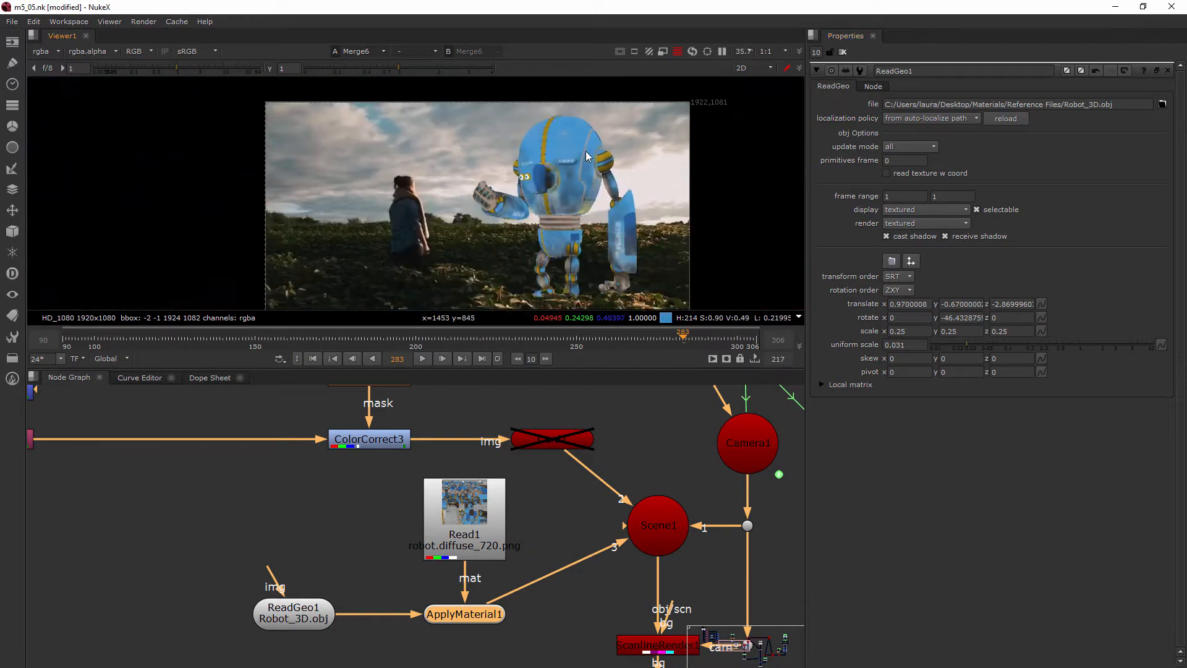
Step: Open ScanlineRender1's properties and review its MultiSample settings and main render settings
{"action": "double_click", "coordinate": [643, 645]}
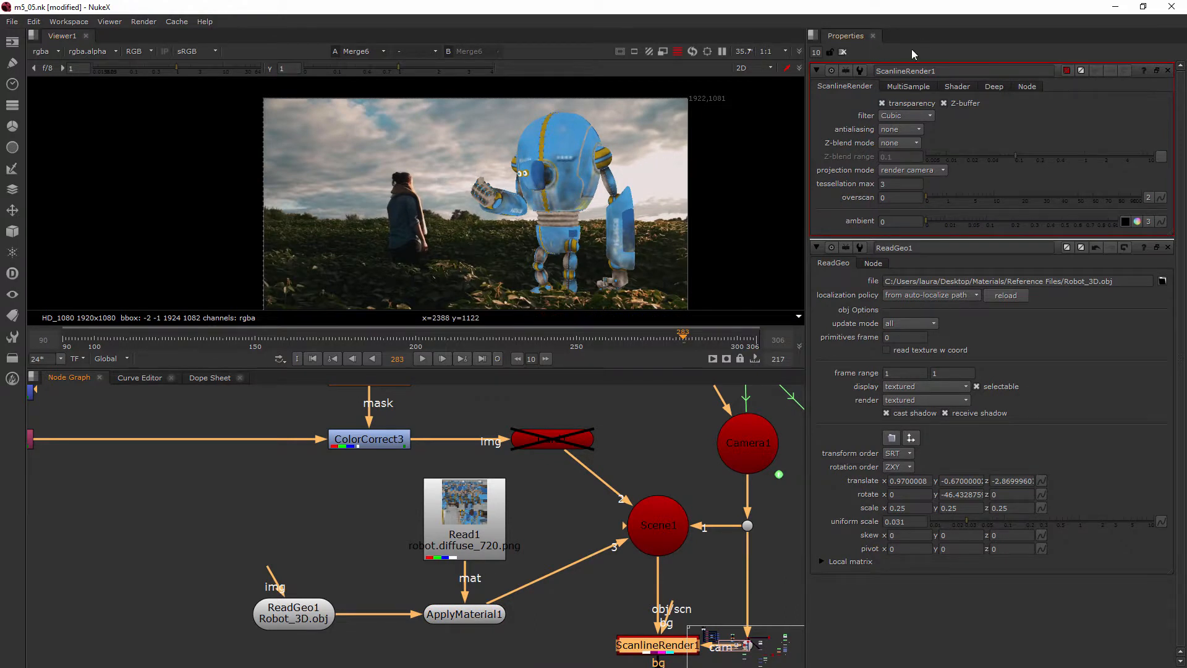
{"action": "left_click", "coordinate": [925, 86]}
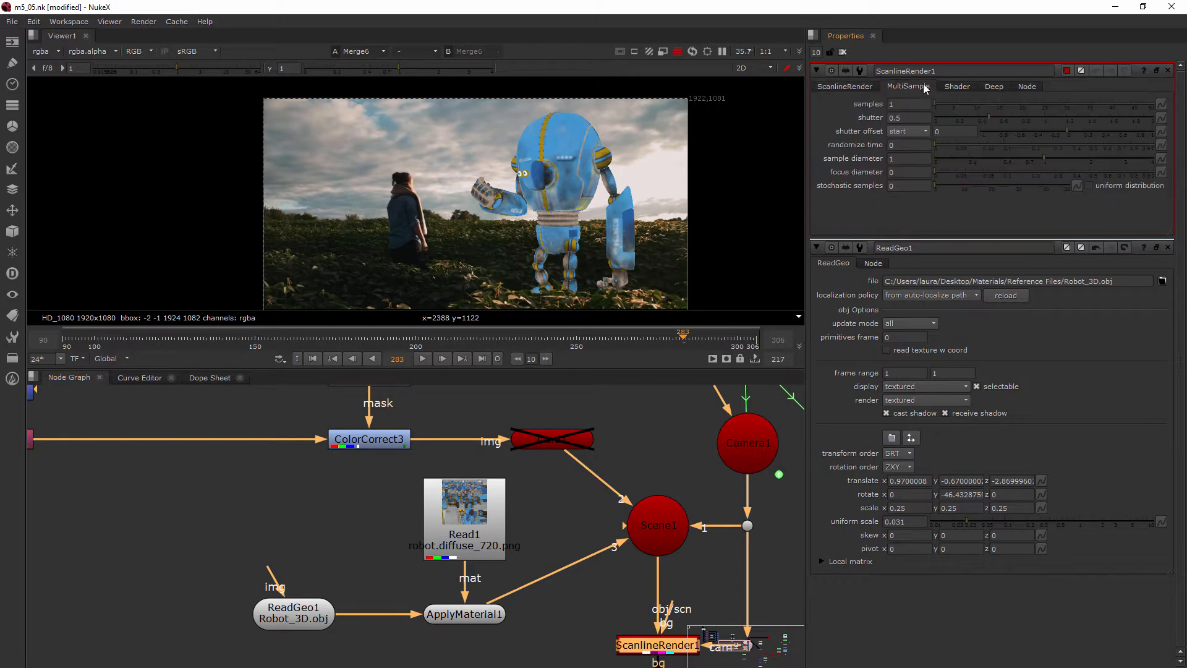
{"action": "left_click", "coordinate": [842, 86]}
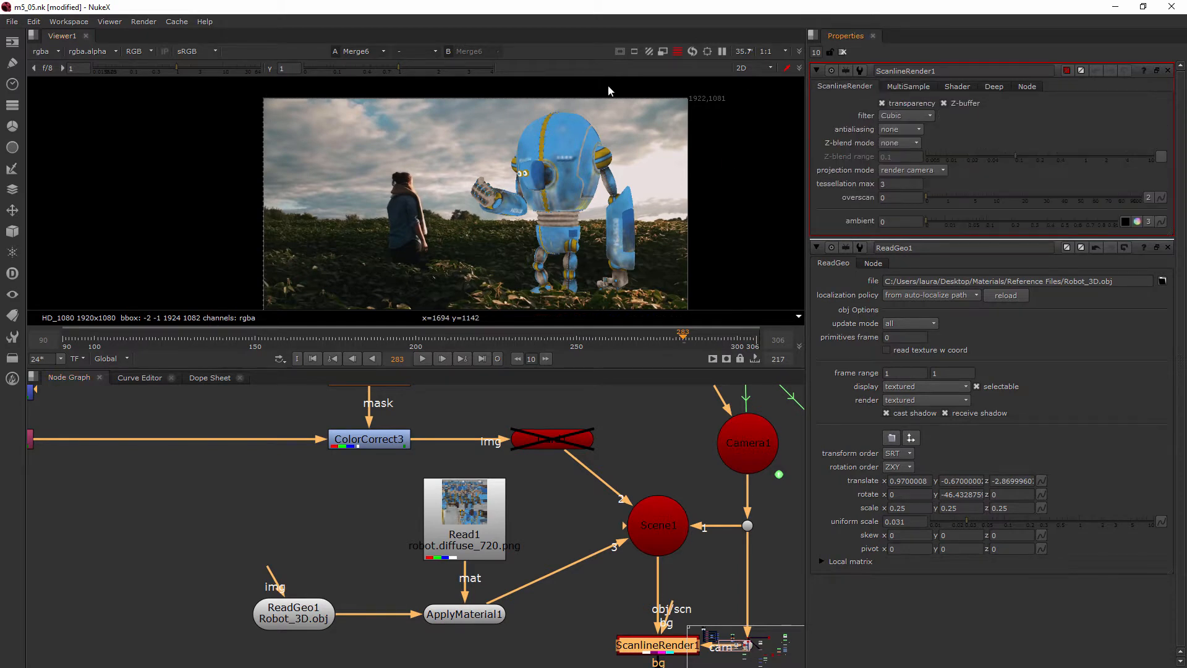
Step: Examine the rendered robot's head edges, hand and full figure in the composite, and clear the node selection
{"action": "scroll", "coordinate": [554, 124], "scroll_direction": "up", "scroll_amount": 8}
{"action": "scroll", "coordinate": [596, 161], "scroll_direction": "up", "scroll_amount": 8}
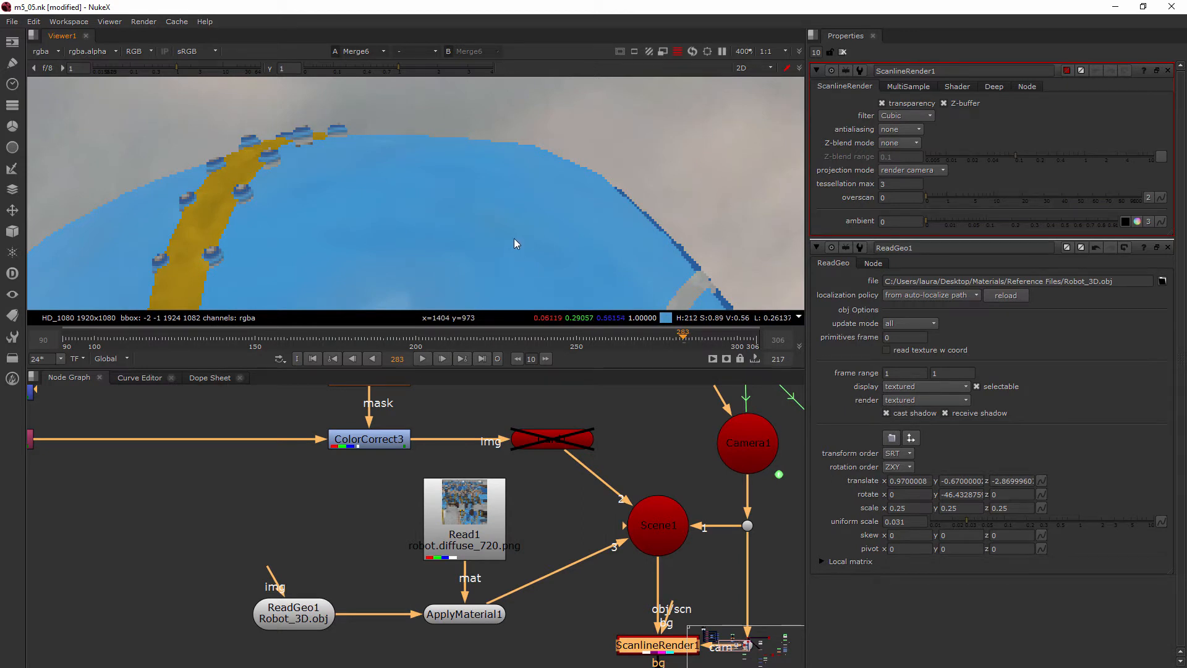
{"action": "scroll", "coordinate": [546, 535], "scroll_direction": "down", "scroll_amount": 2}
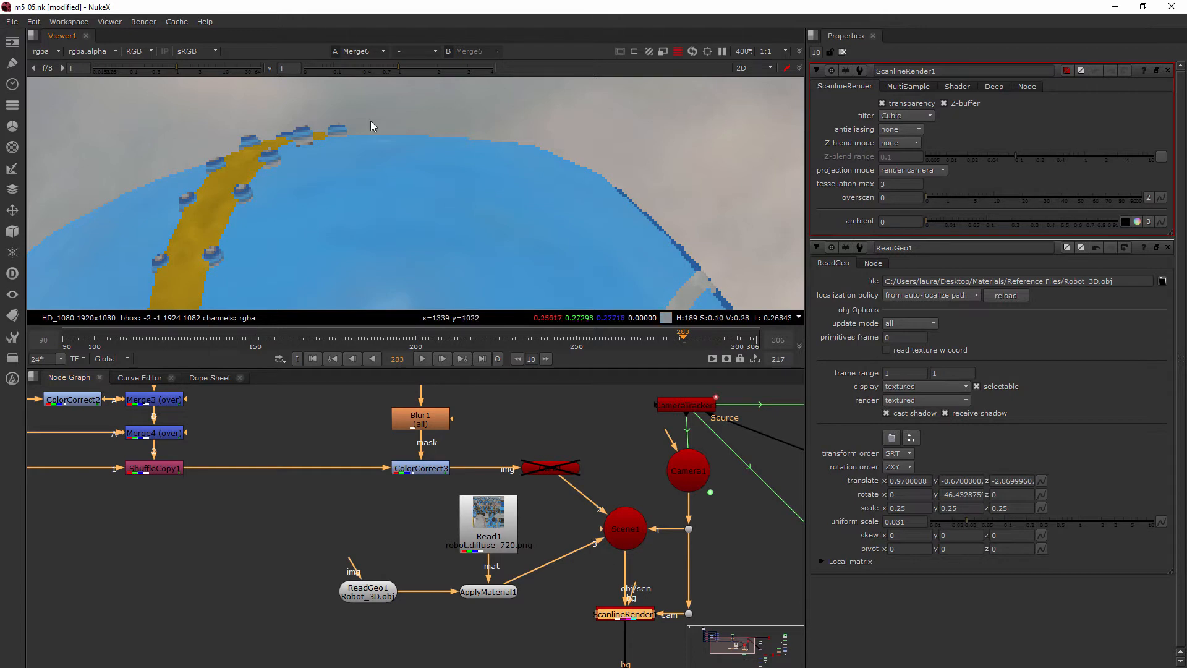
{"action": "scroll", "coordinate": [355, 210], "scroll_direction": "down", "scroll_amount": 5}
{"action": "scroll", "coordinate": [383, 217], "scroll_direction": "down", "scroll_amount": 5}
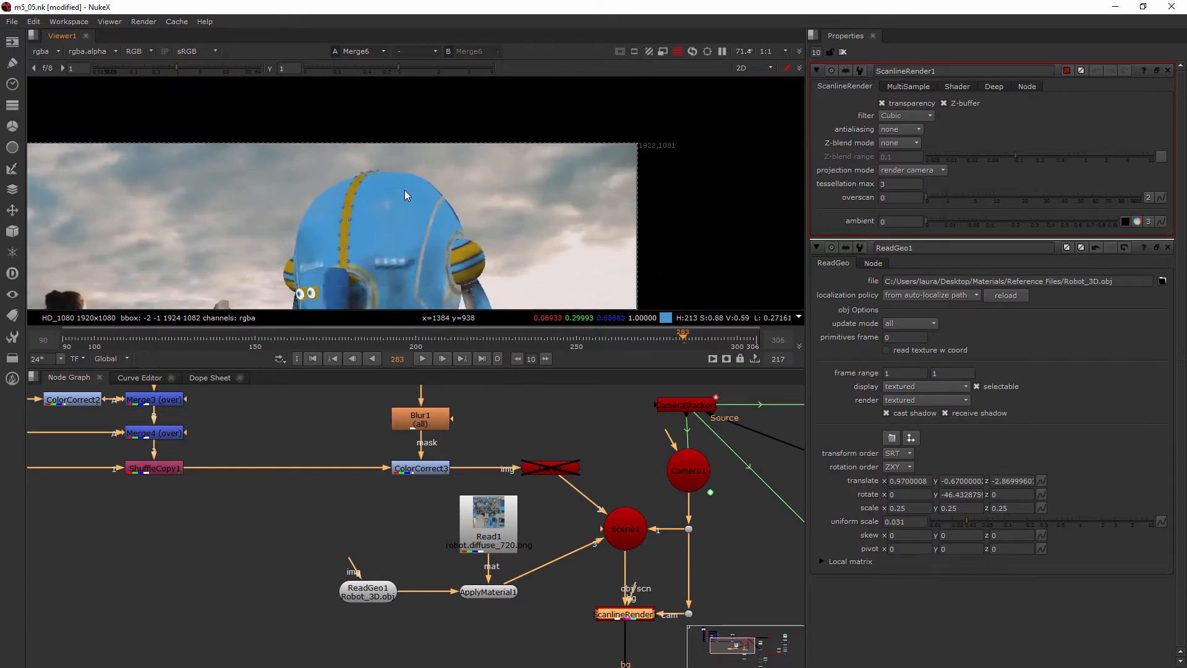
{"action": "scroll", "coordinate": [295, 229], "scroll_direction": "up", "scroll_amount": 3}
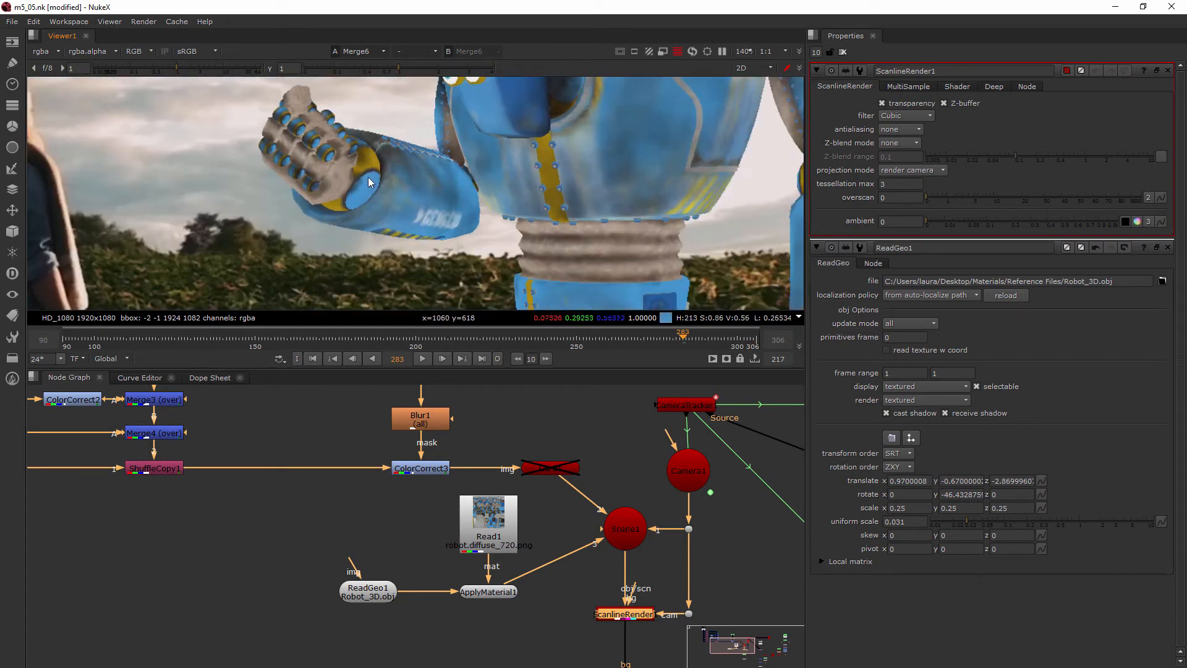
{"action": "scroll", "coordinate": [437, 239], "scroll_direction": "down", "scroll_amount": 1}
{"action": "scroll", "coordinate": [474, 210], "scroll_direction": "down", "scroll_amount": 3}
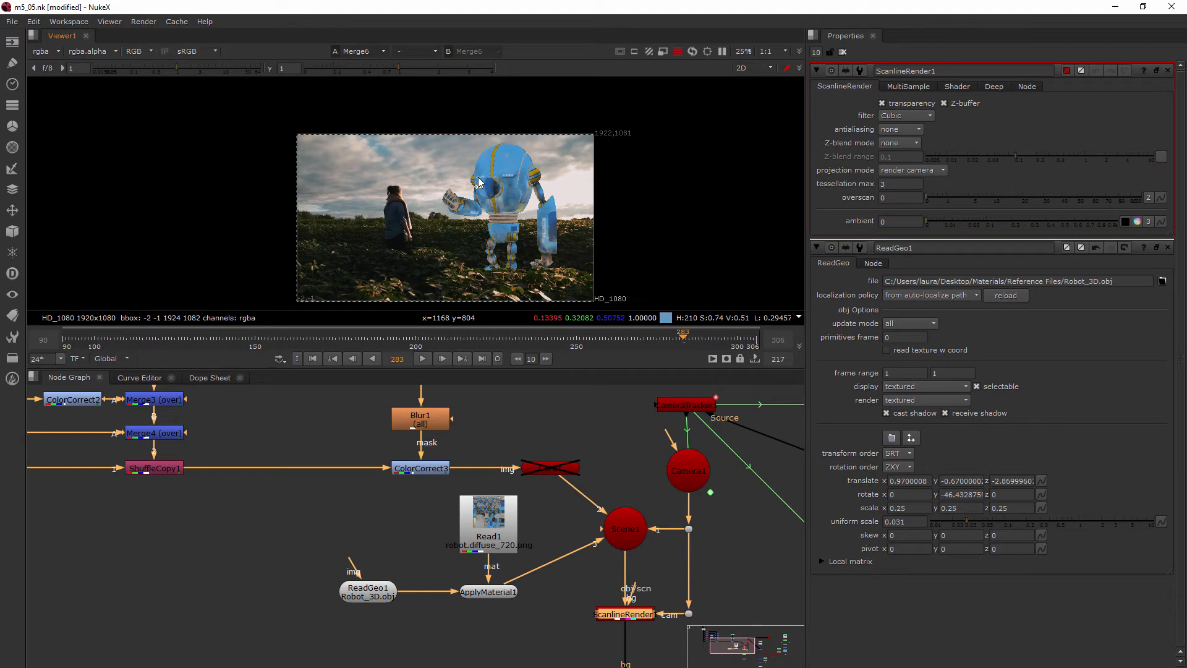
{"action": "left_click", "coordinate": [418, 622]}
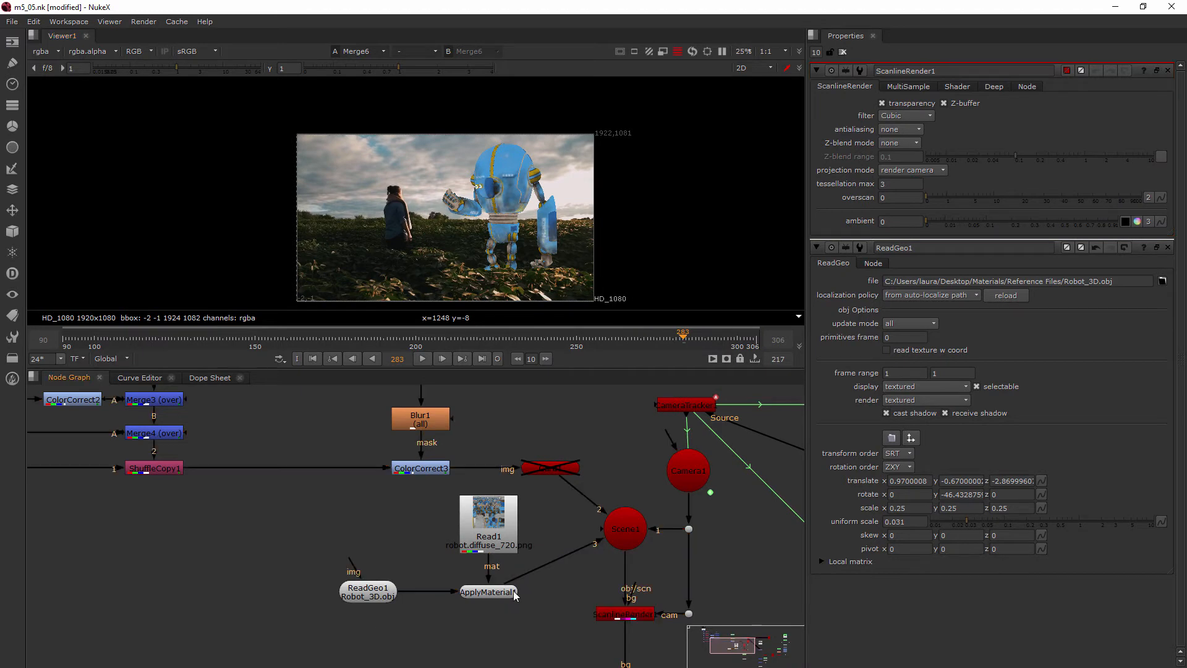